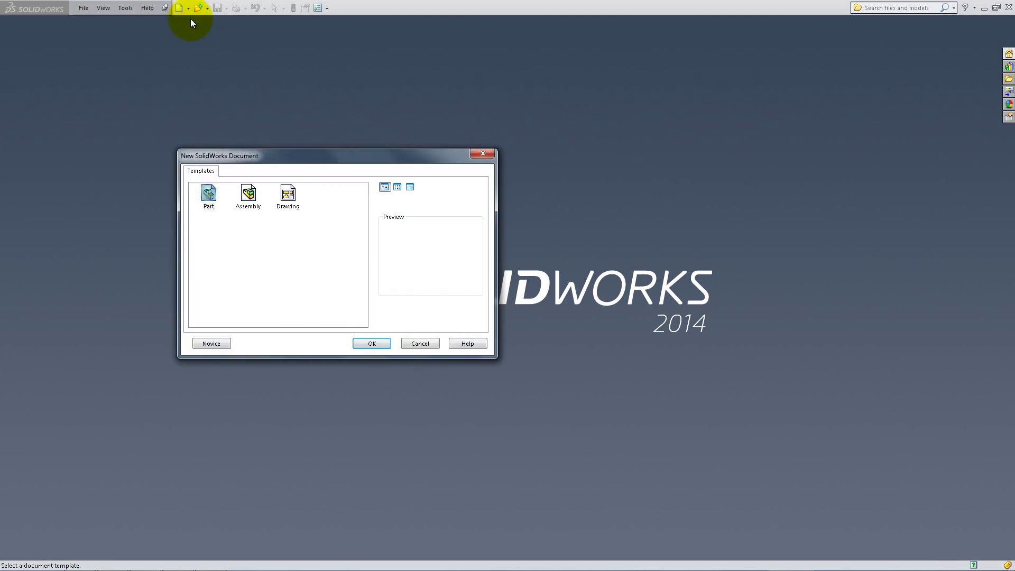
Step: Start a new assembly and place Wheel bracket.sldprt fixed at the origin
double_click(249, 190)
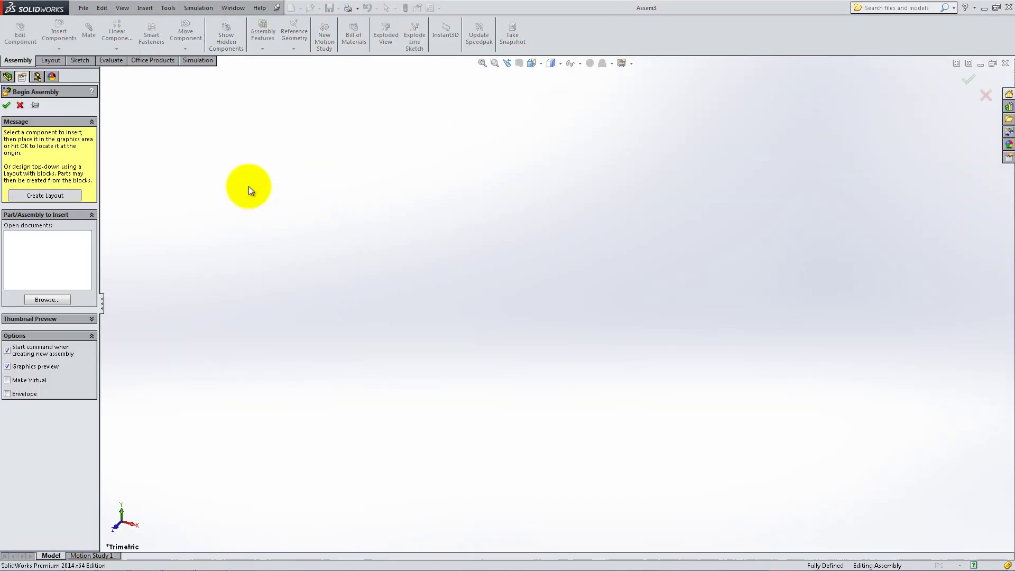
click(62, 299)
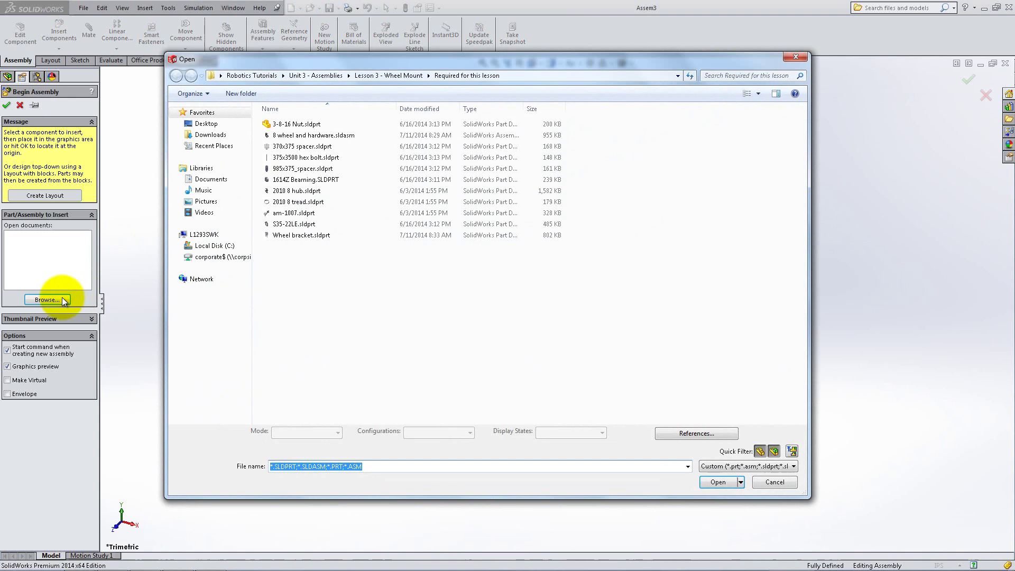
click(291, 235)
double_click(290, 237)
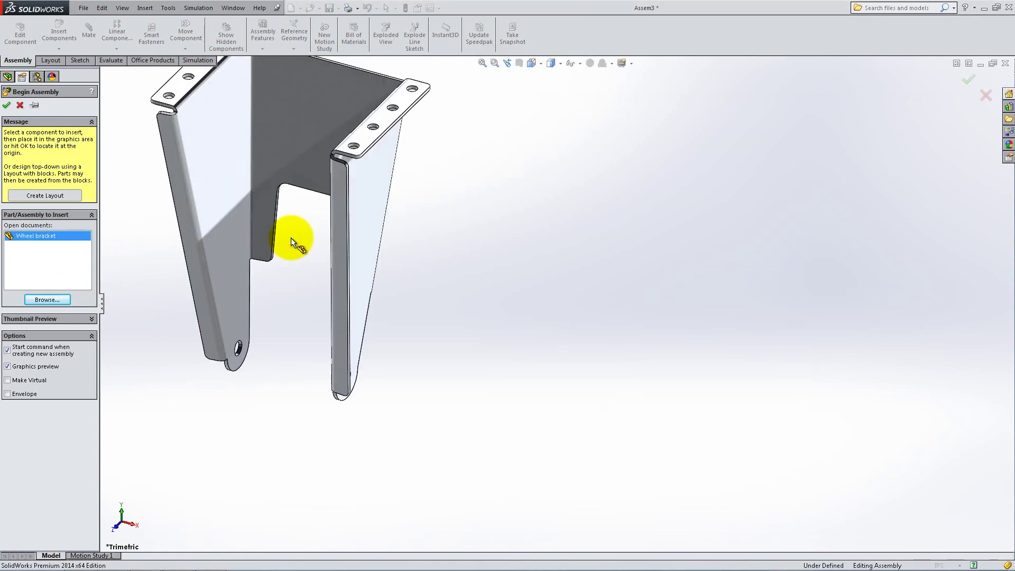
click(291, 237)
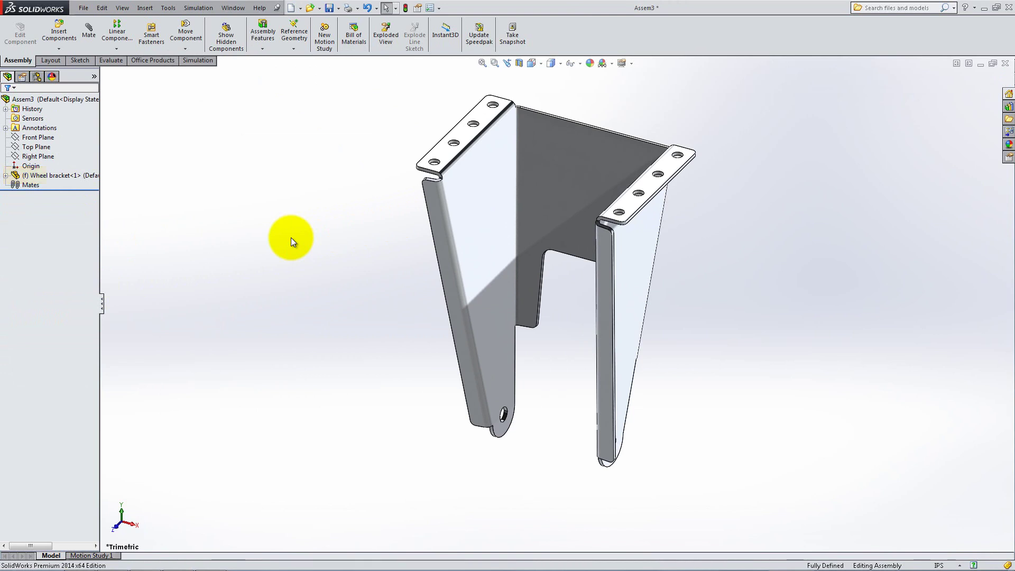
Step: Insert the 8 wheel and hardware subassembly beside the bracket and zoom to fit
click(70, 40)
click(42, 290)
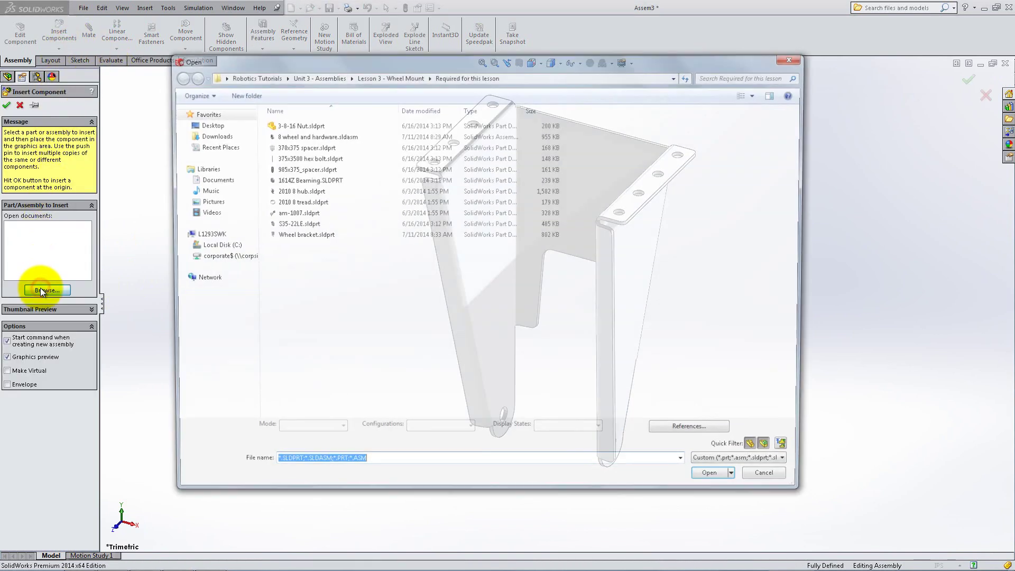
double_click(287, 138)
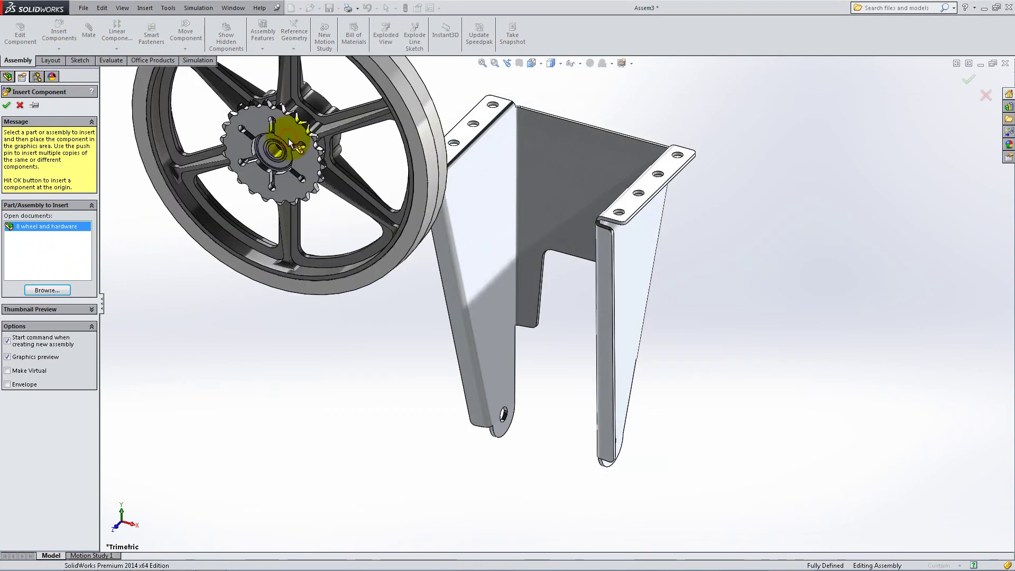
click(288, 139)
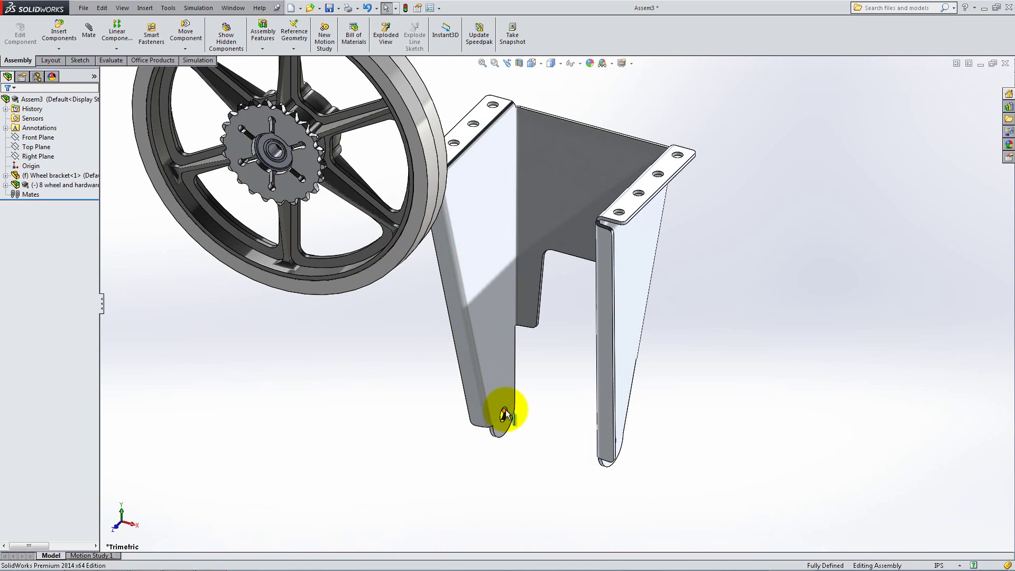
scroll(504, 415, down, 5)
scroll(504, 411, down, 3)
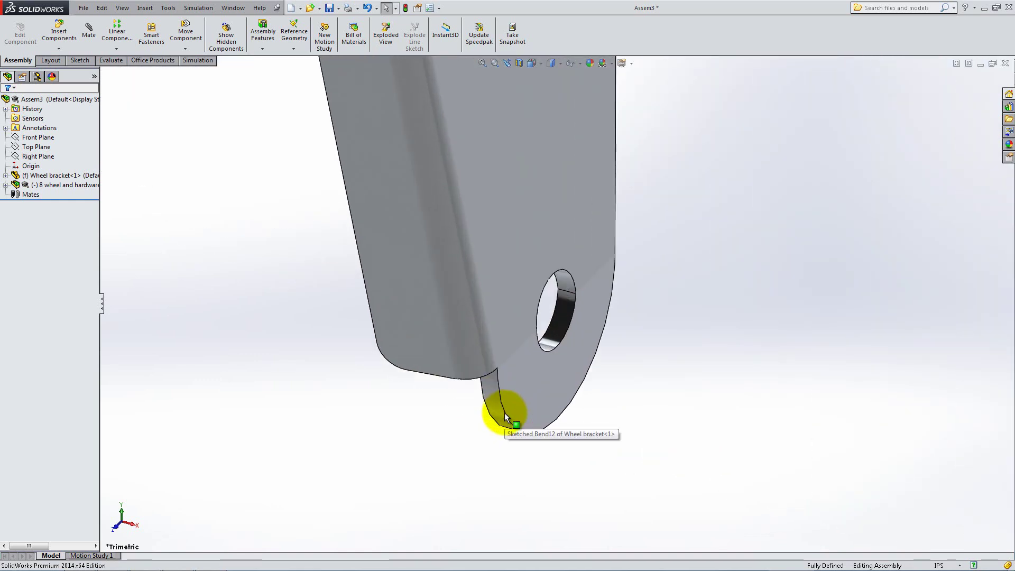
key(f)
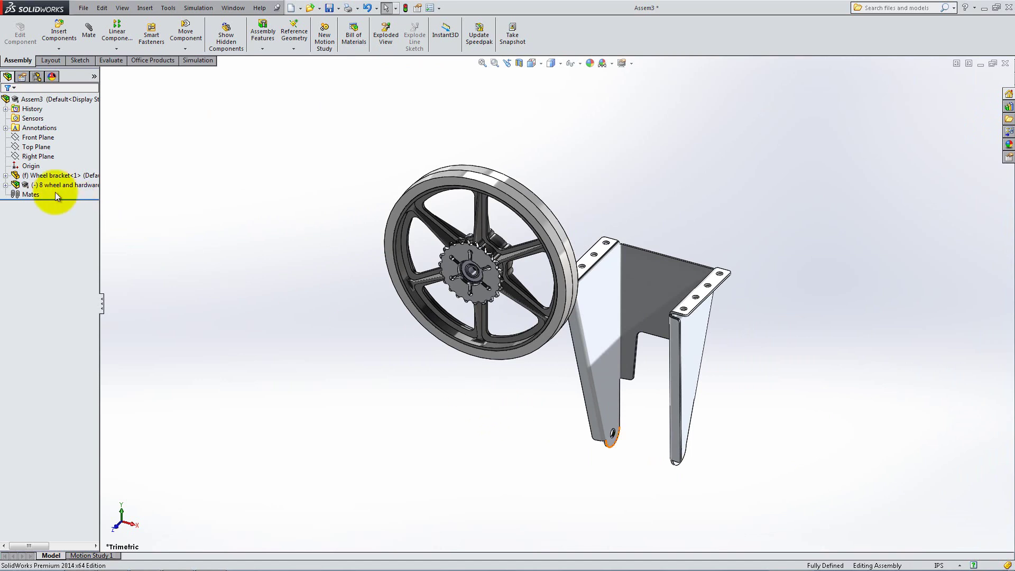
Step: Show the Wheel bracket's 3DSketch1 line and turn on temporary axes
click(5, 175)
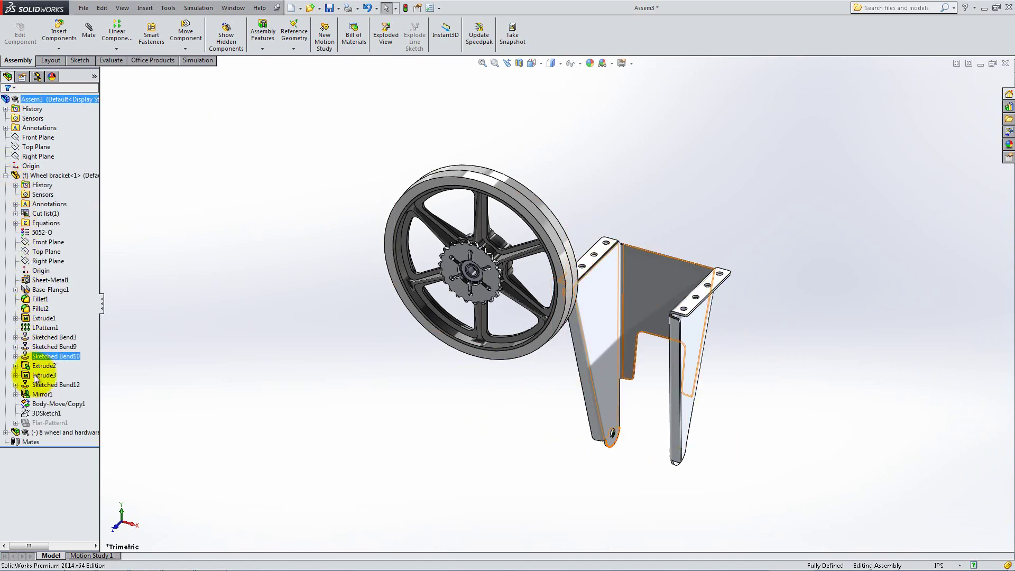
right_click(41, 417)
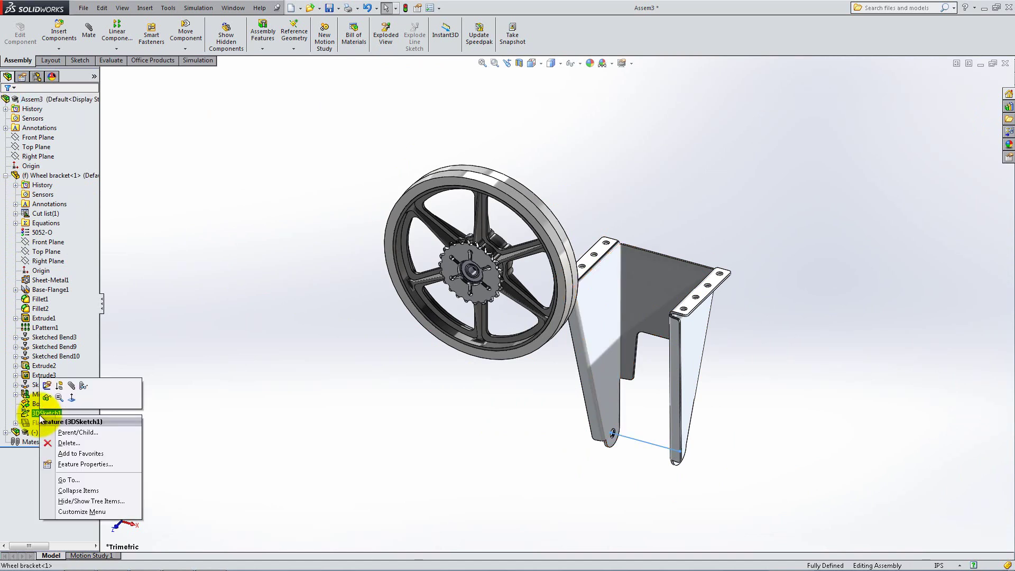
click(42, 395)
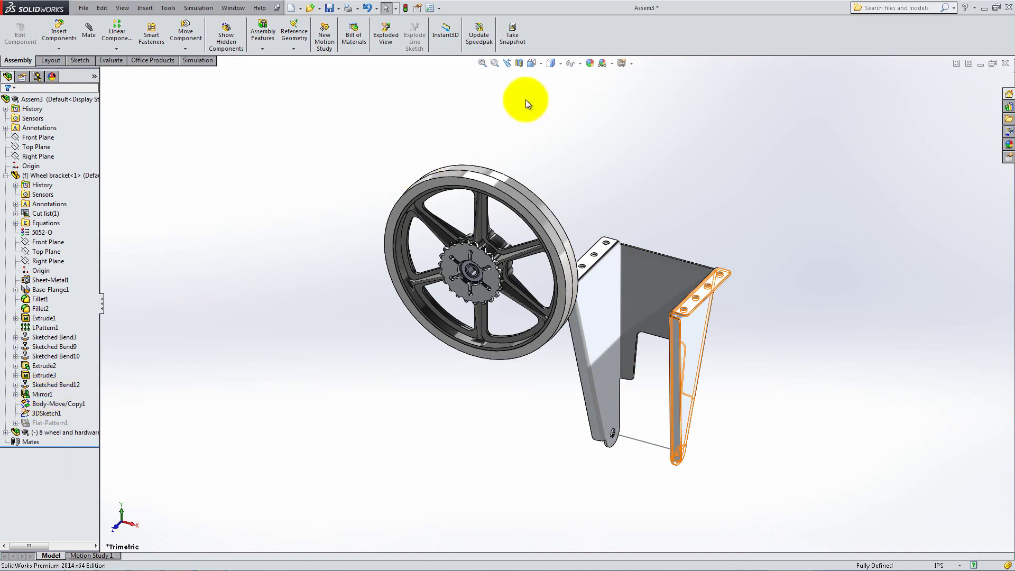
click(579, 63)
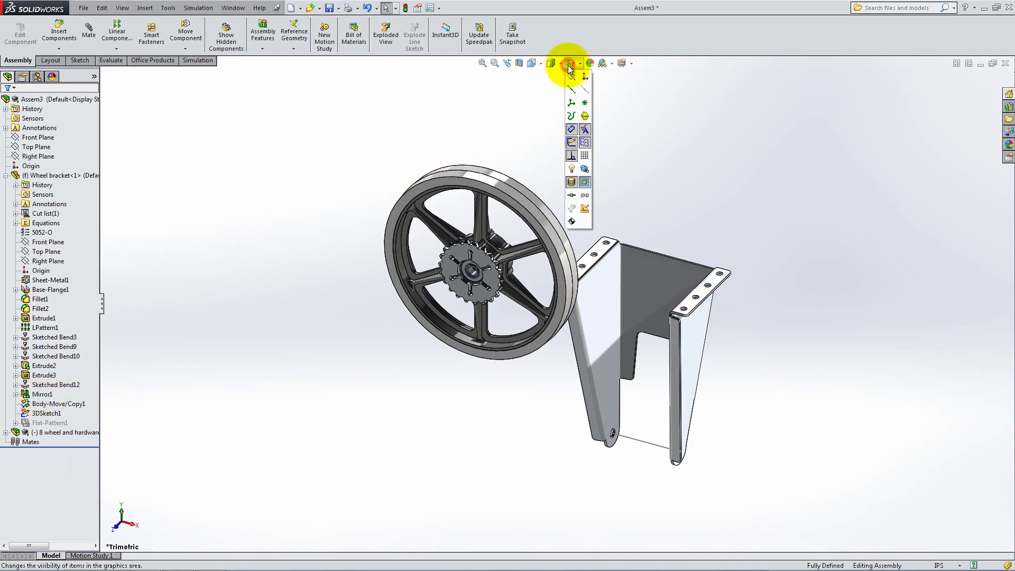
click(583, 92)
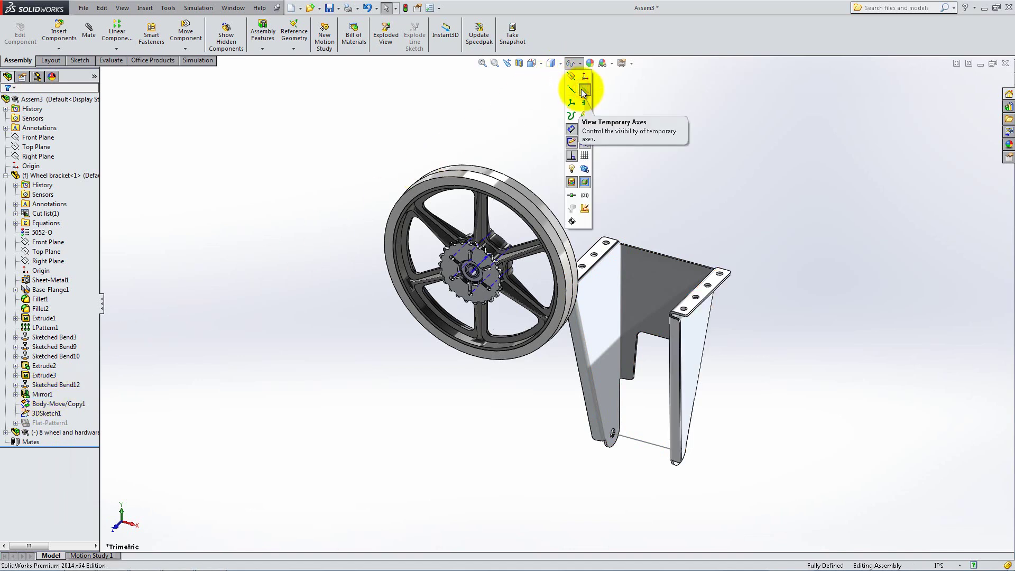
Step: Mate the wheel hub axis coincident with the bracket's Line1@3DSketch1, with flipped alignment
click(91, 35)
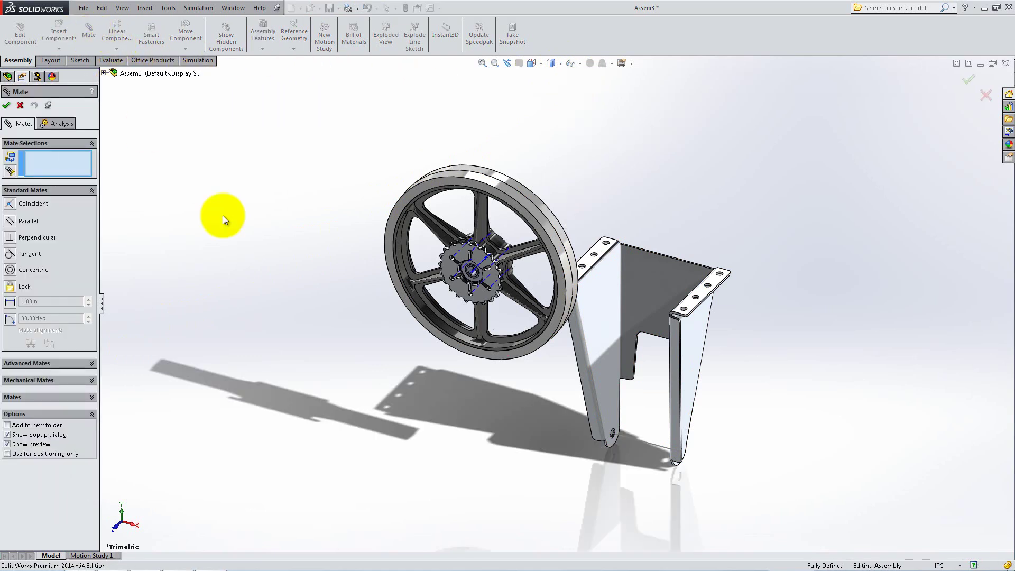
click(662, 451)
scroll(513, 297, down, 5)
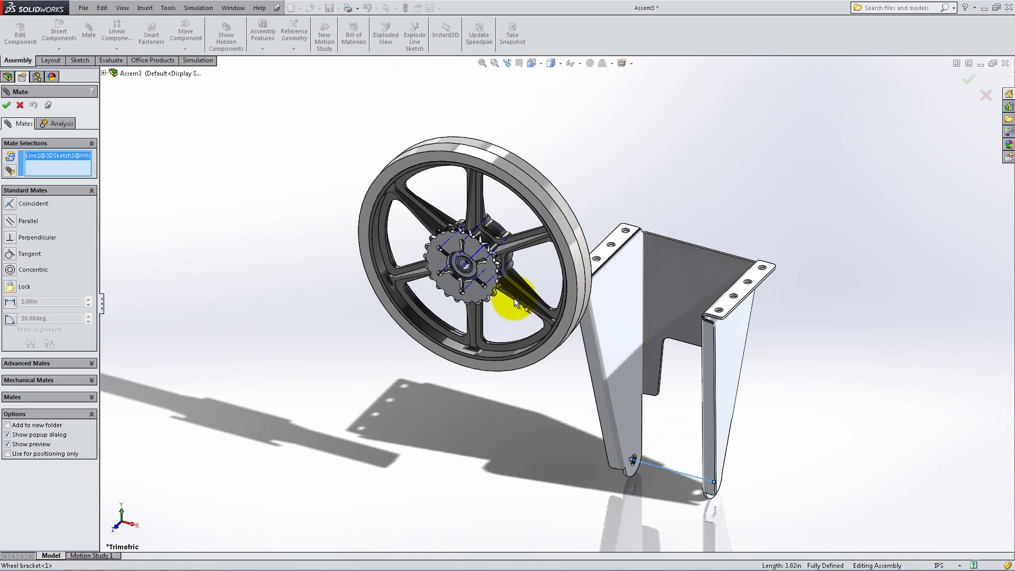
click(427, 236)
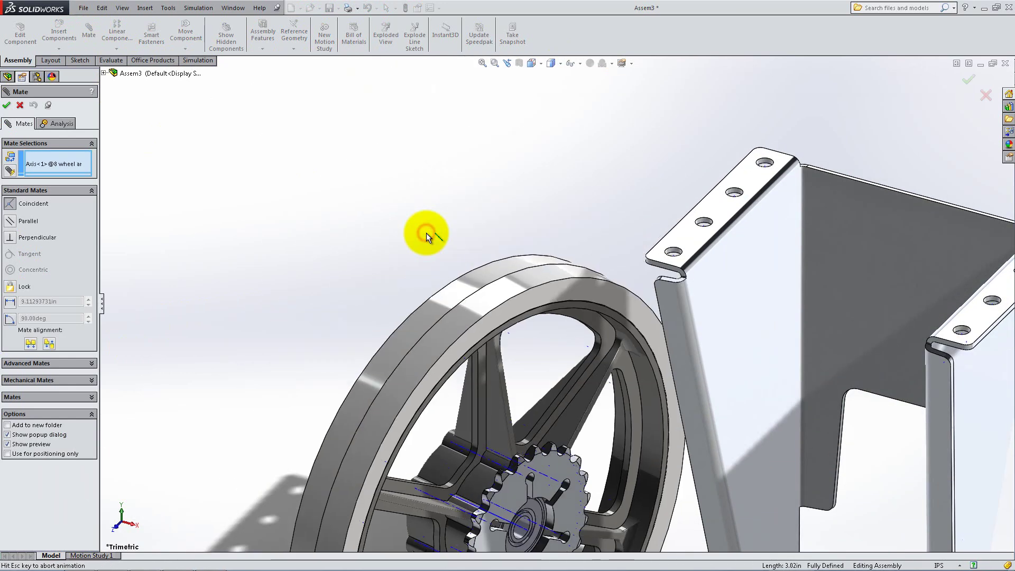
click(385, 221)
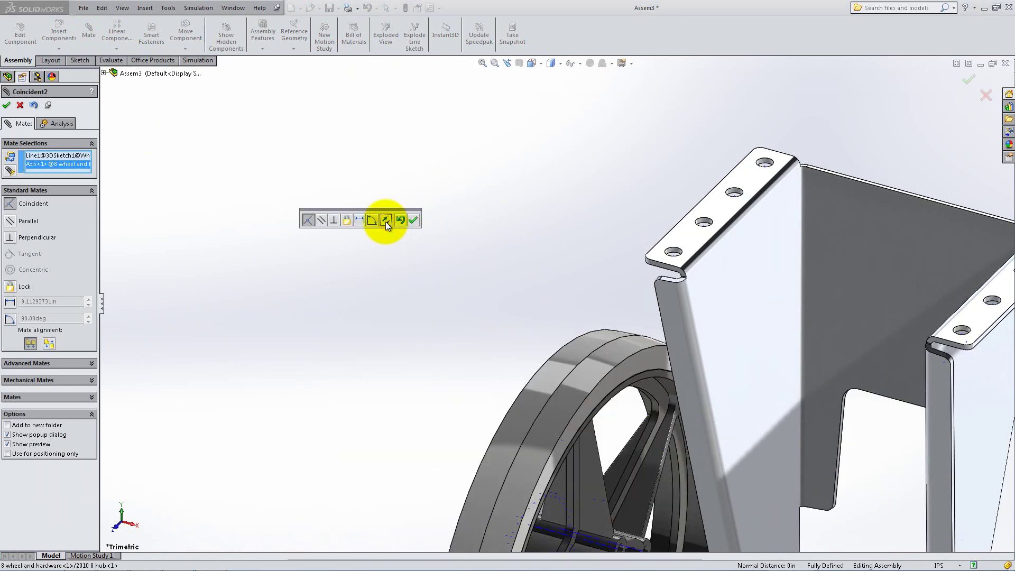
click(411, 220)
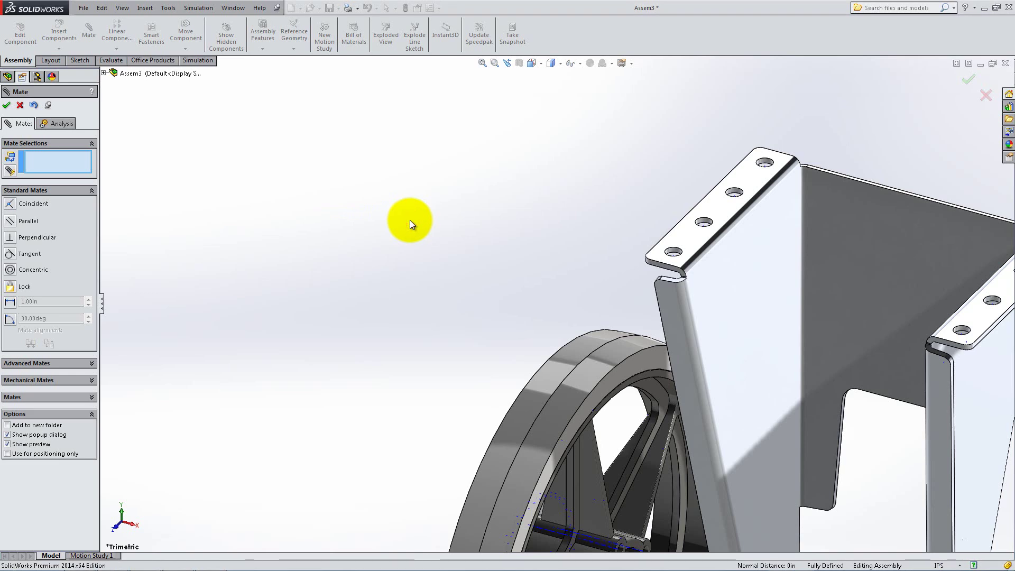
key(f)
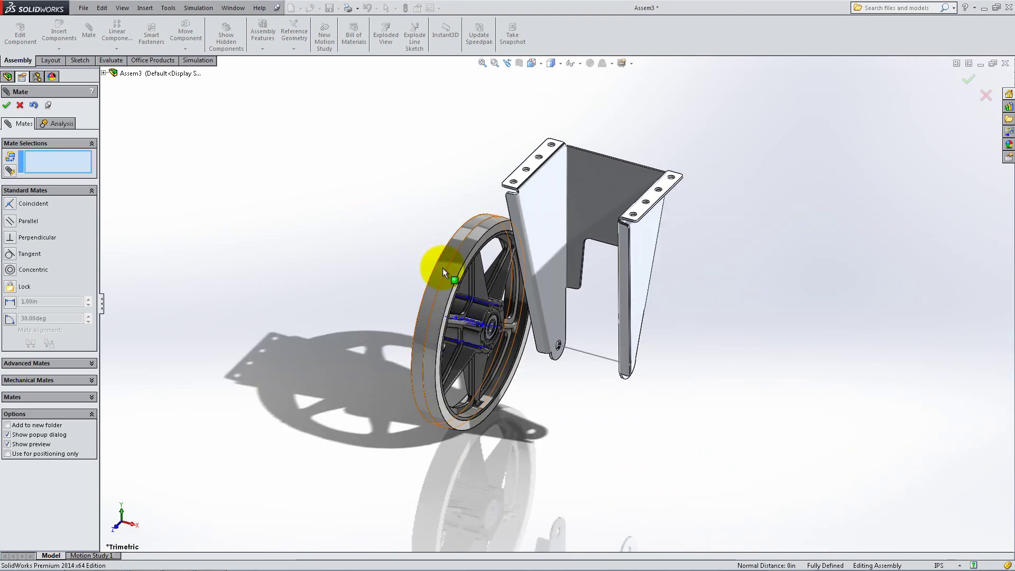
Step: Drag the wheel to test its freedom, hide temporary axes and close Mate
mouse_move(442, 267)
mouse_down()
mouse_move(599, 300)
mouse_move(448, 294)
mouse_up()
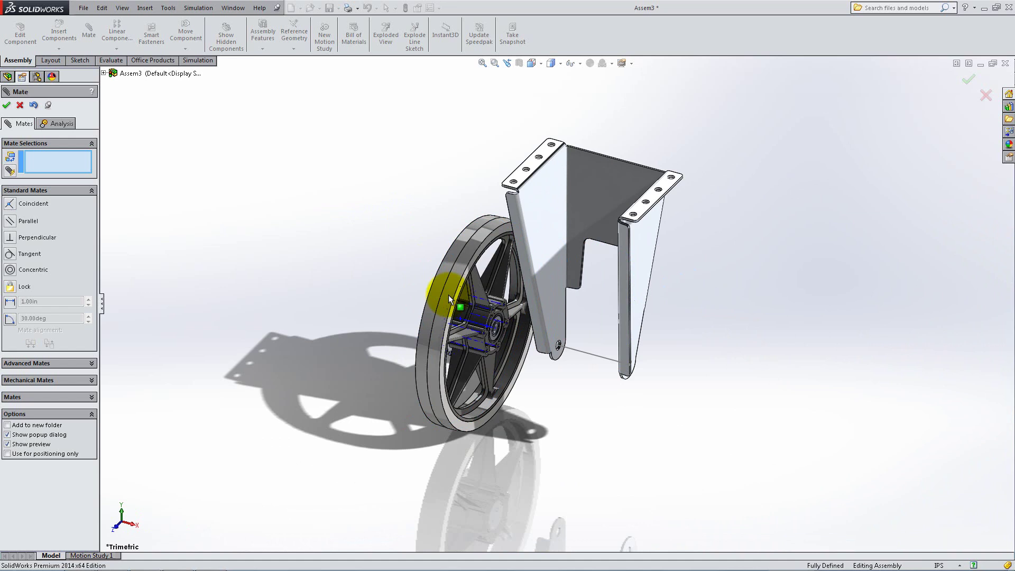
click(579, 63)
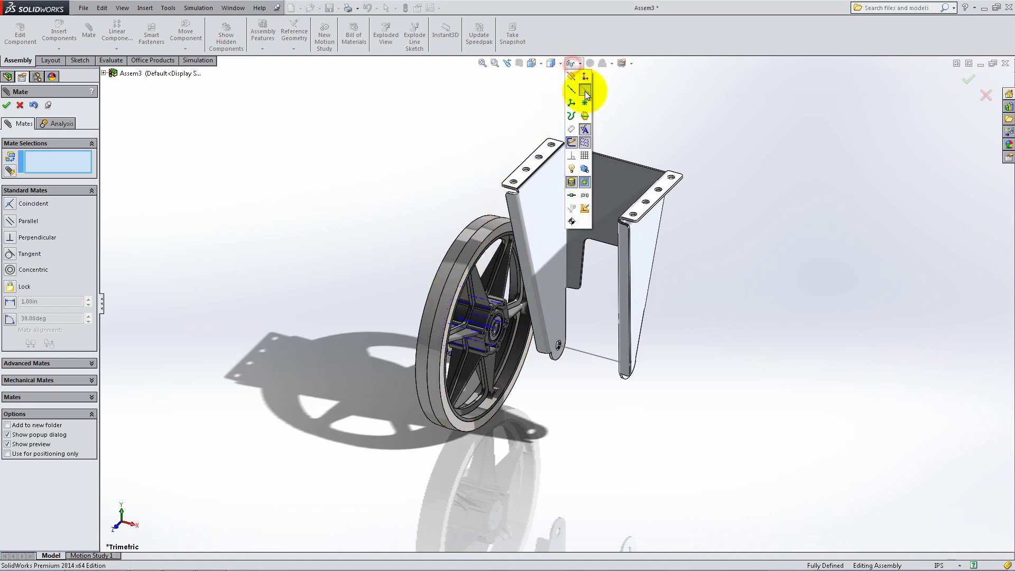
click(7, 106)
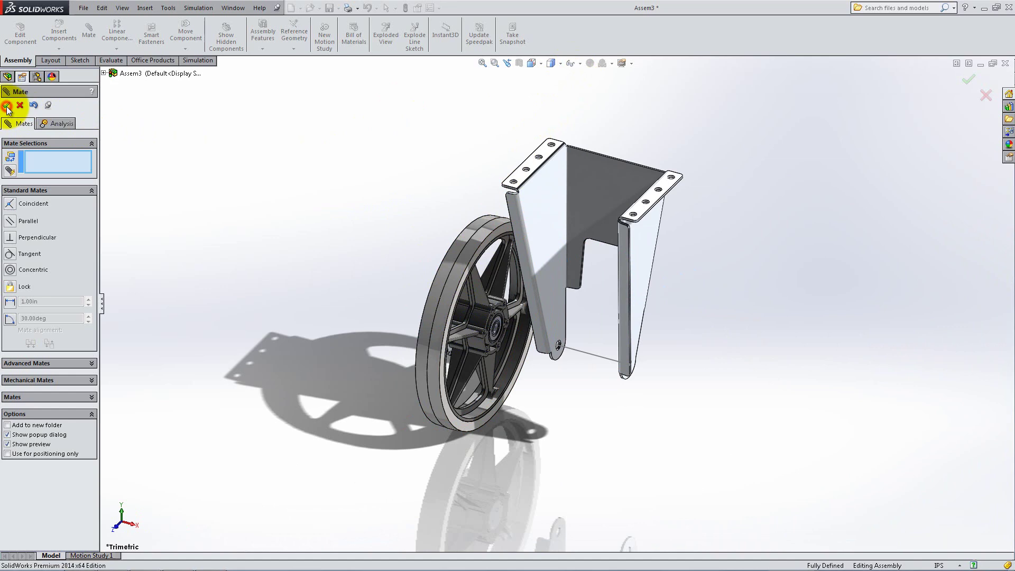
Step: Insert the 985x375 and 370x375 spacer parts beside the bracket
click(66, 32)
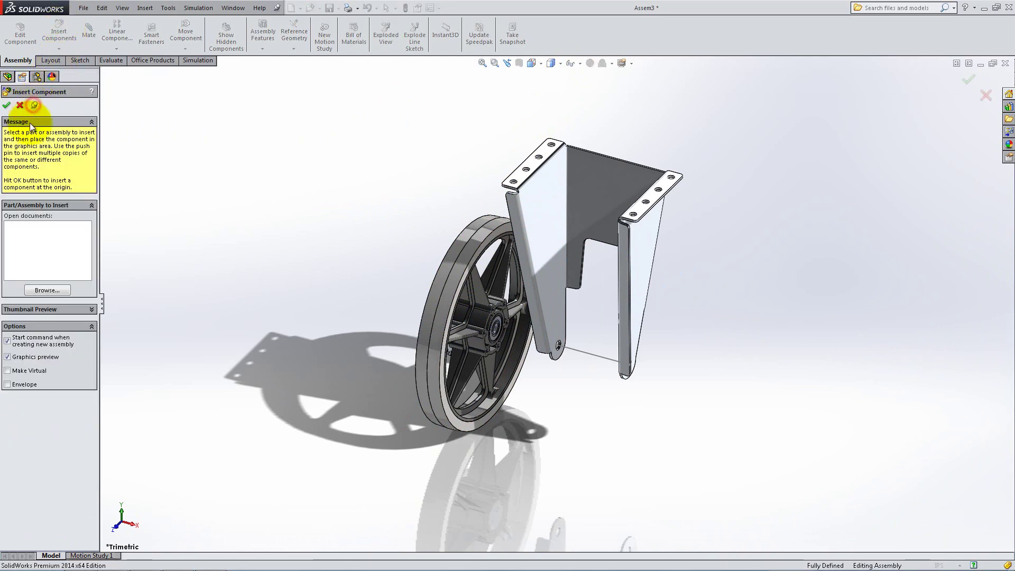
click(39, 290)
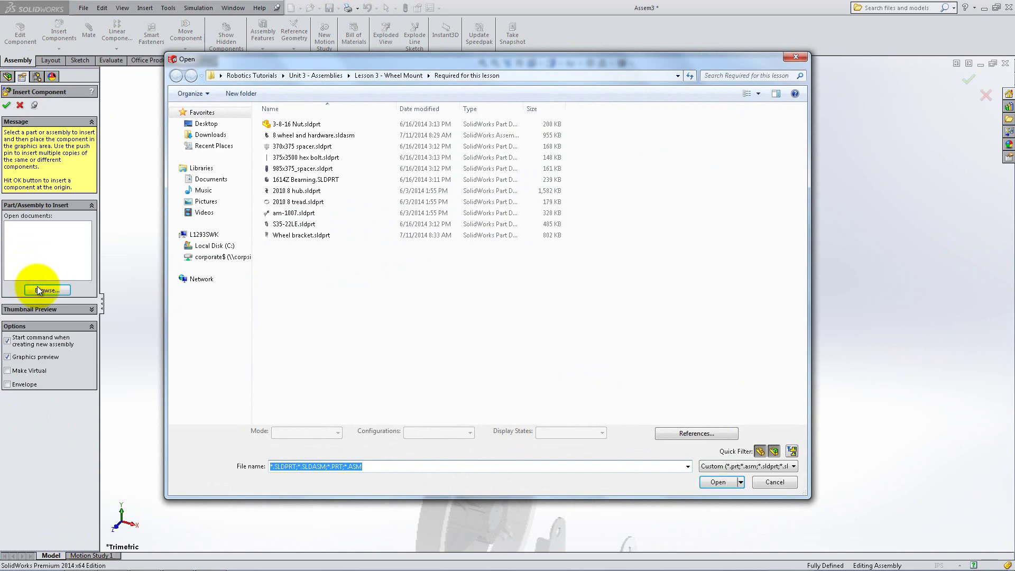
double_click(275, 169)
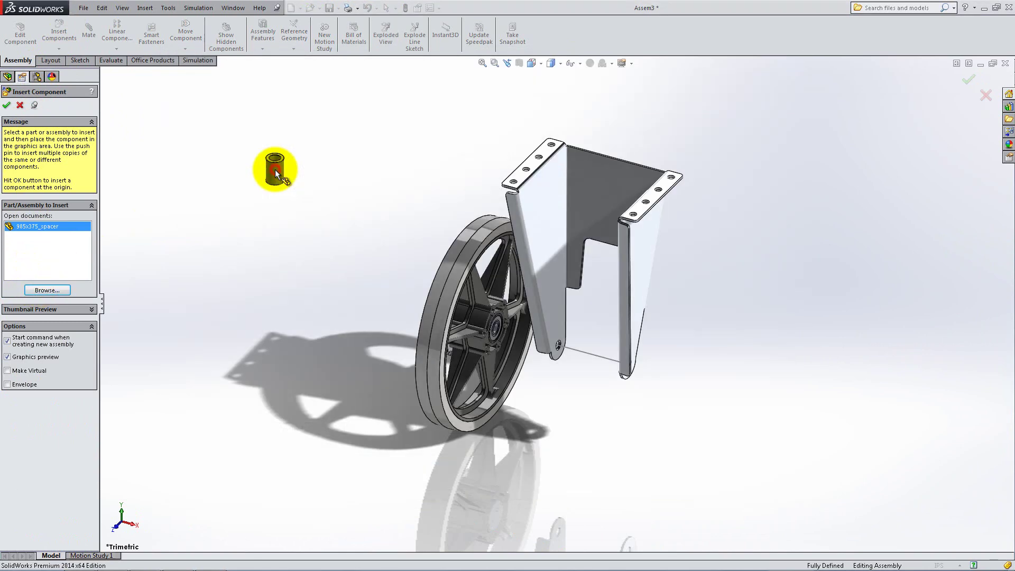
click(63, 268)
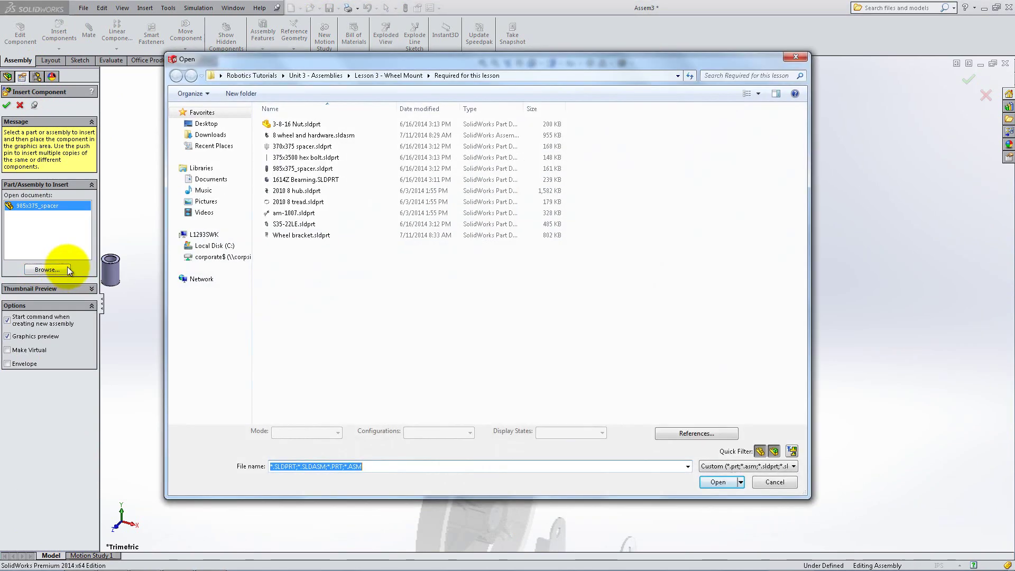
double_click(289, 147)
click(288, 149)
click(7, 106)
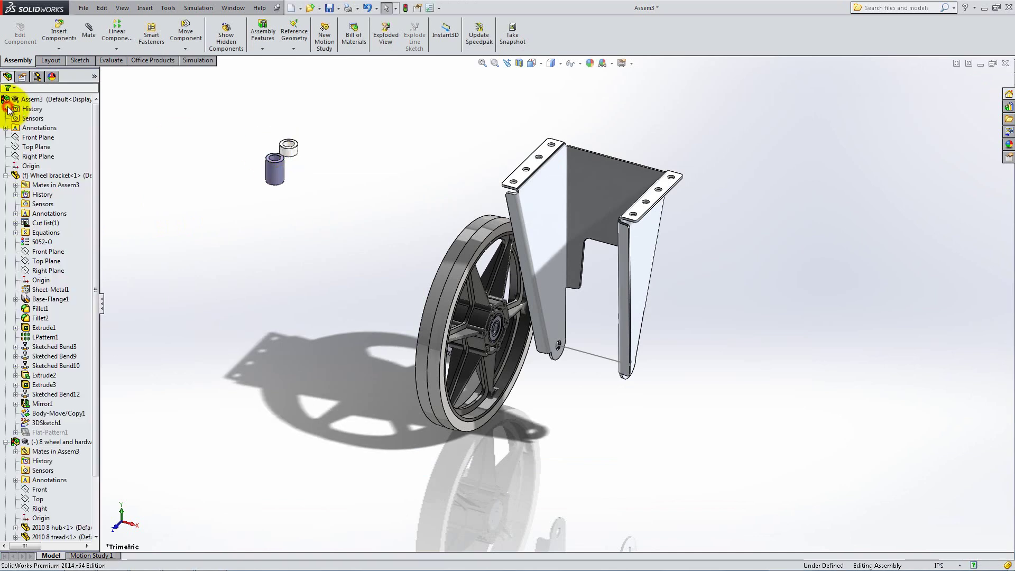
Step: Mate the 985x375 and 370x375 spacers concentric onto the wheel bearing cylinder
click(87, 30)
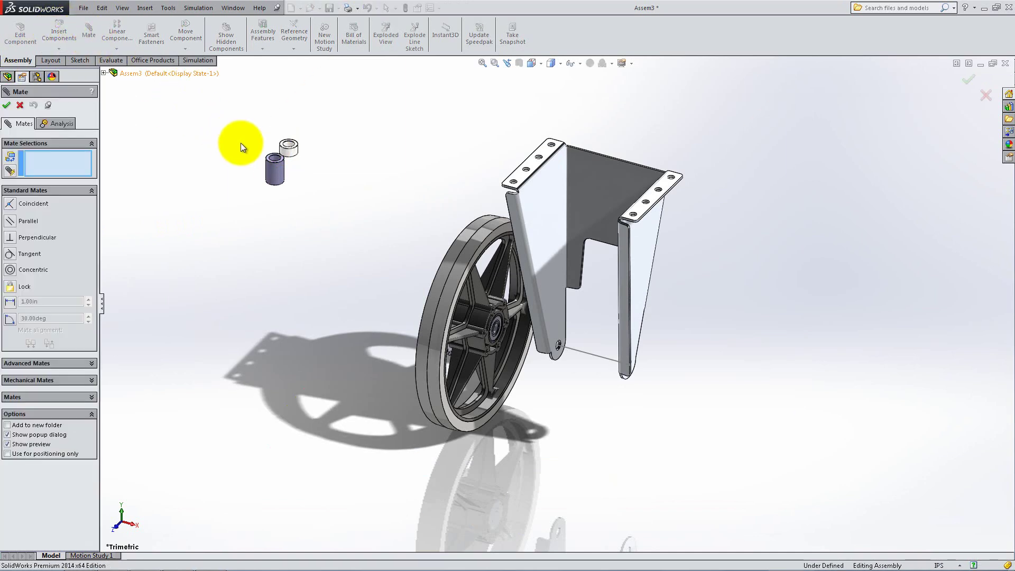
click(277, 163)
scroll(502, 330, down, 2)
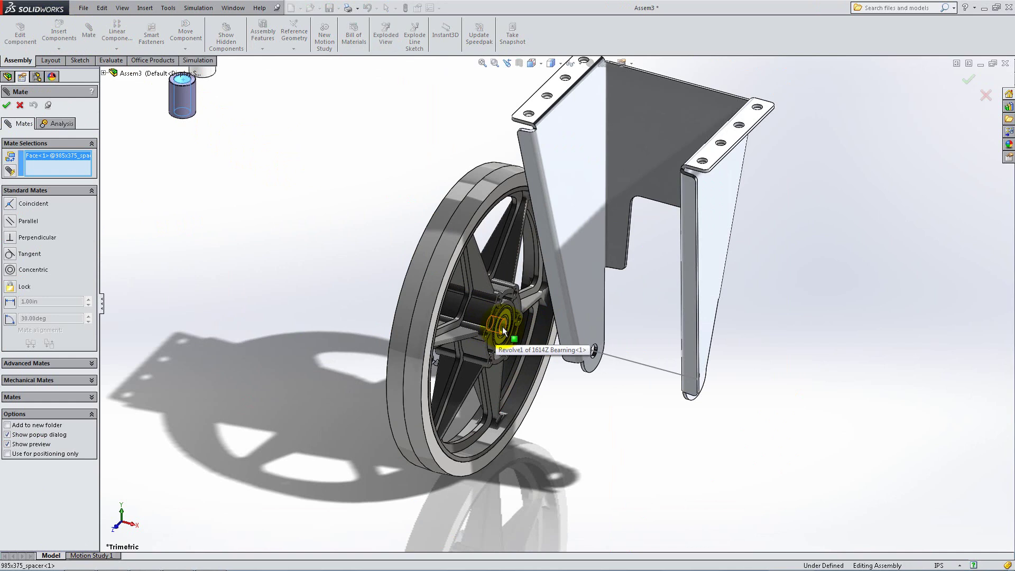
click(502, 330)
click(493, 336)
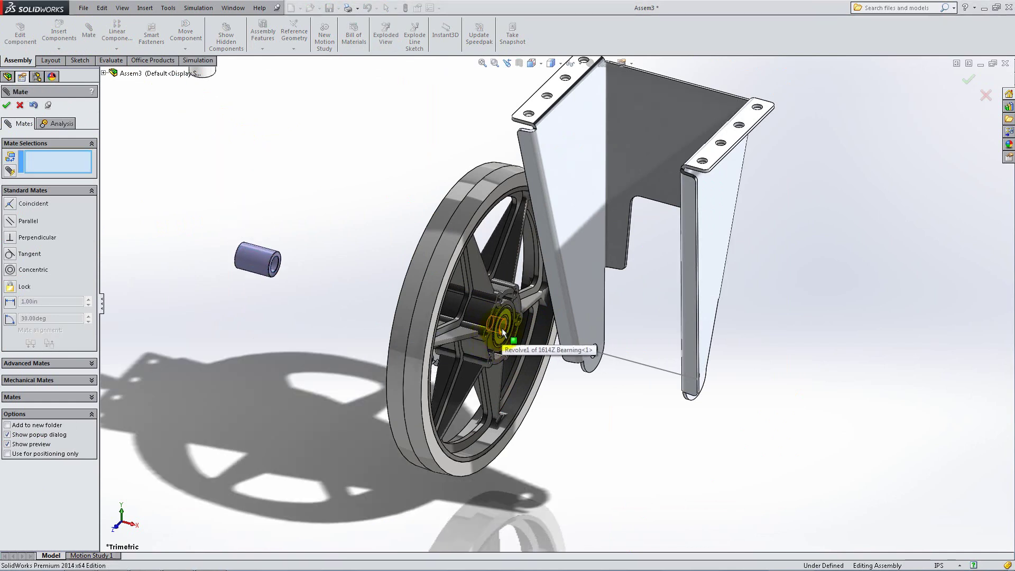
click(261, 100)
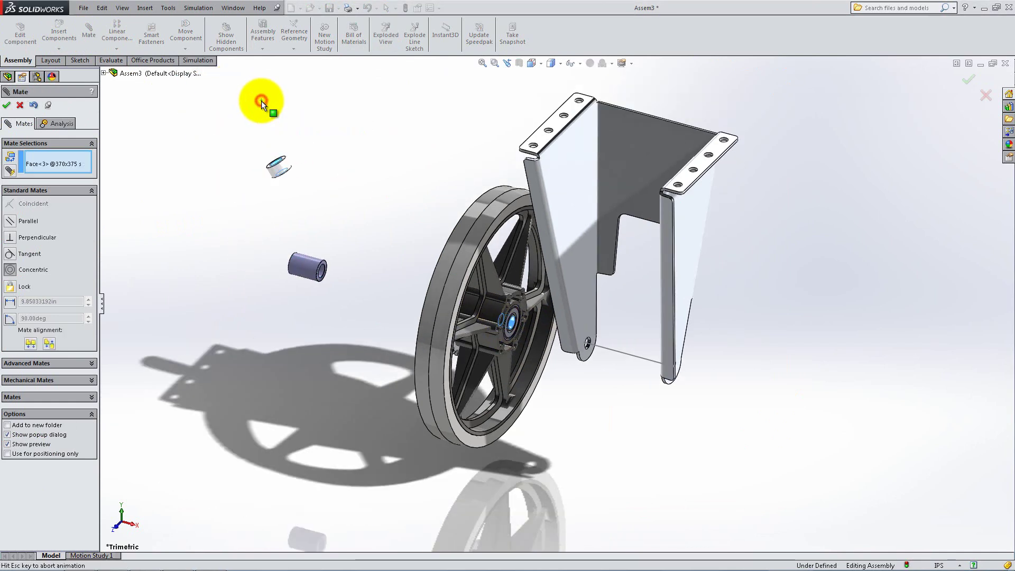
click(252, 80)
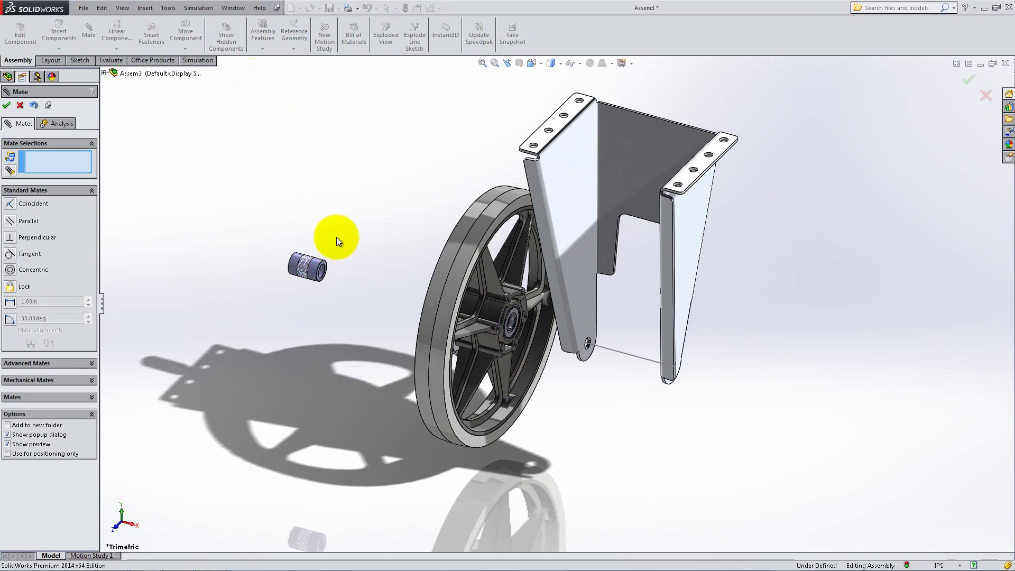
Step: Make the 985x375 spacer's end face coincident with the bearing face, flipping alignment
scroll(326, 270, down, 5)
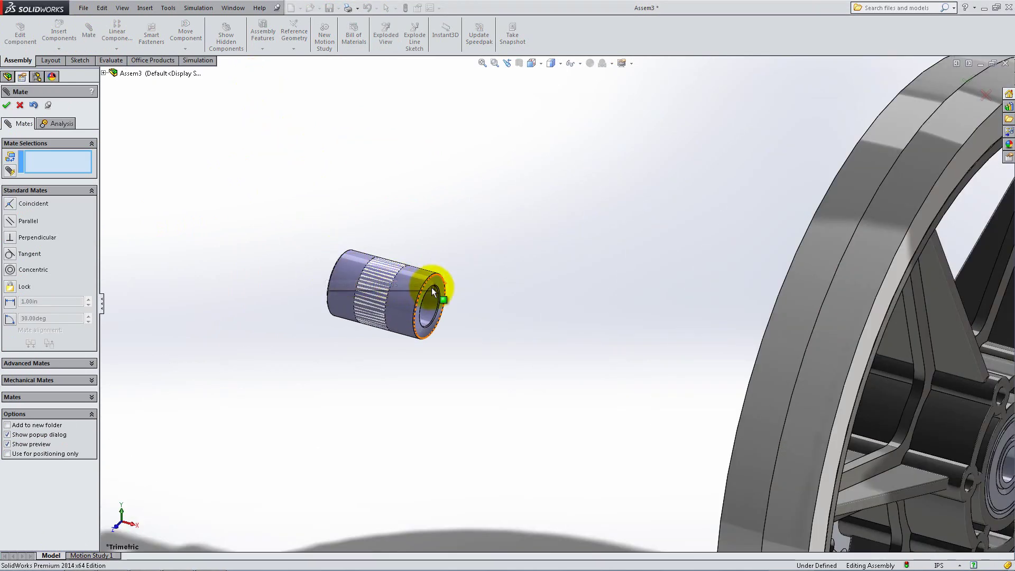
click(436, 280)
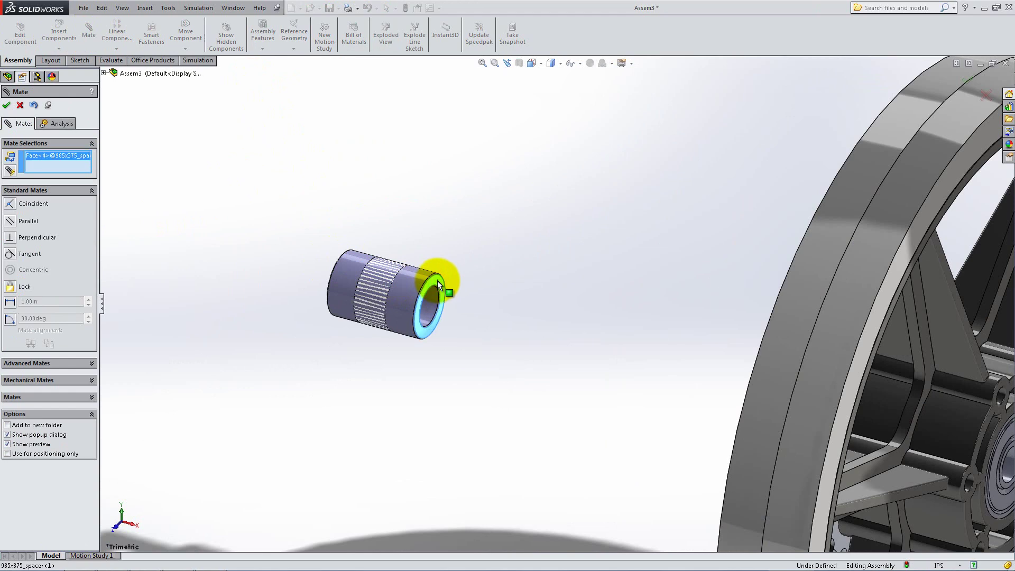
scroll(437, 280, up, 5)
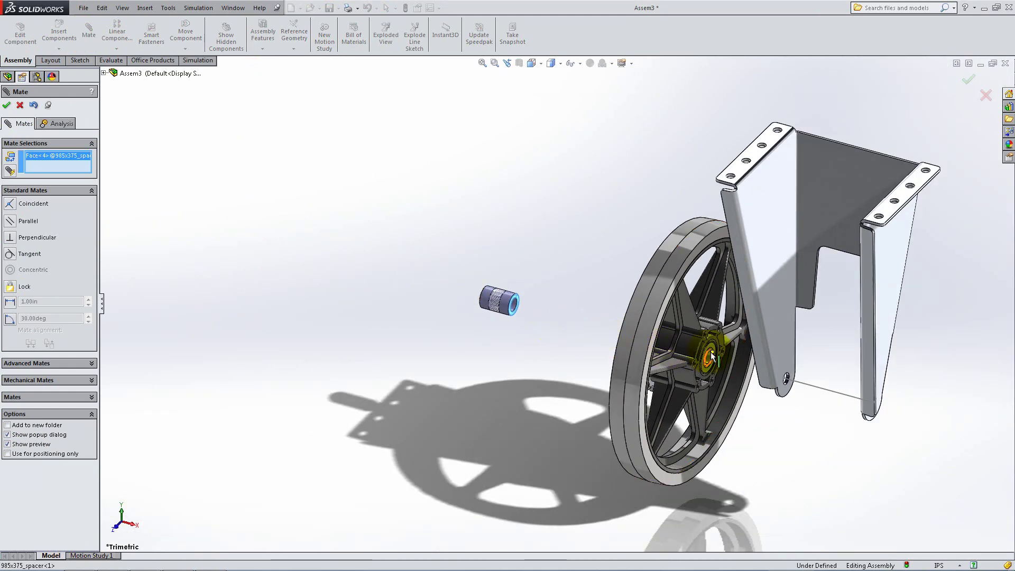
click(710, 346)
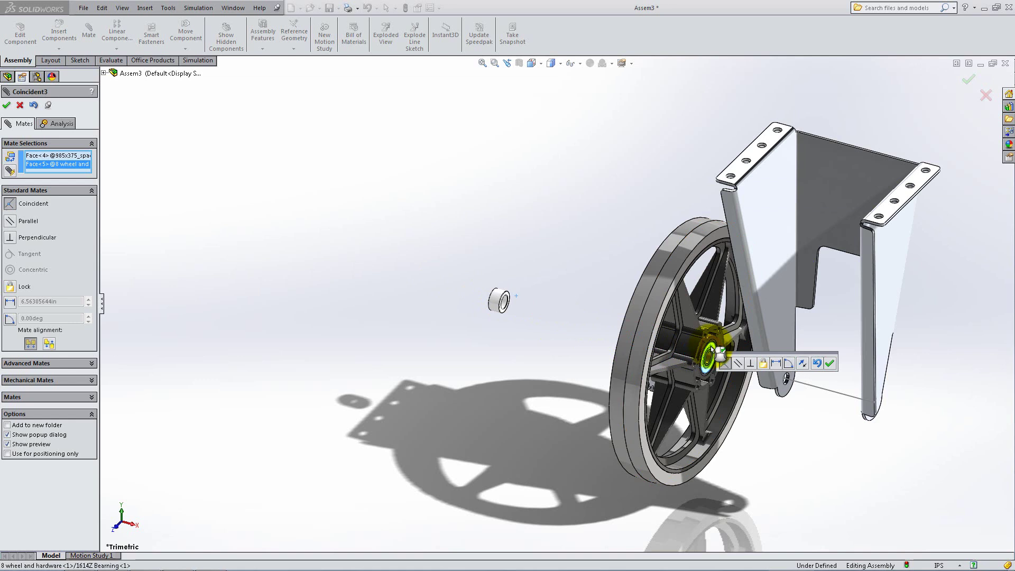
click(803, 363)
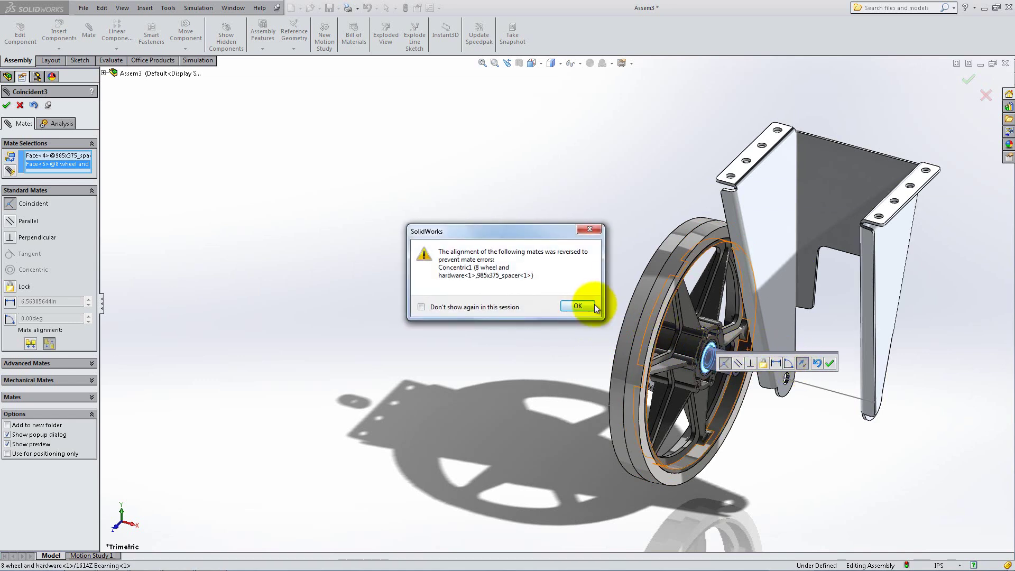
click(594, 304)
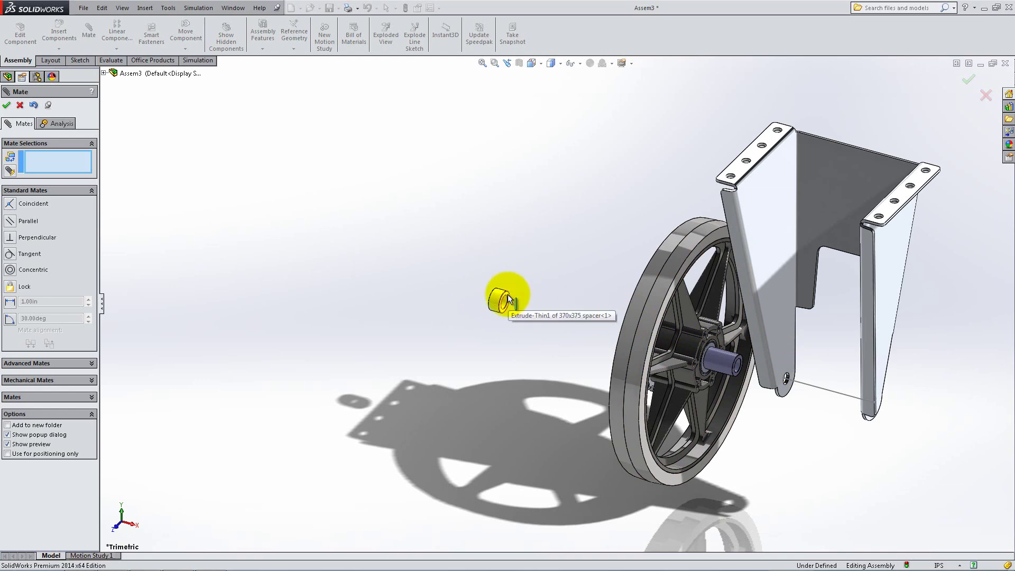
Step: Mate the 370x375 spacer's face against the wheel hub face
click(508, 294)
middle_drag(573, 319, 521, 328)
click(528, 320)
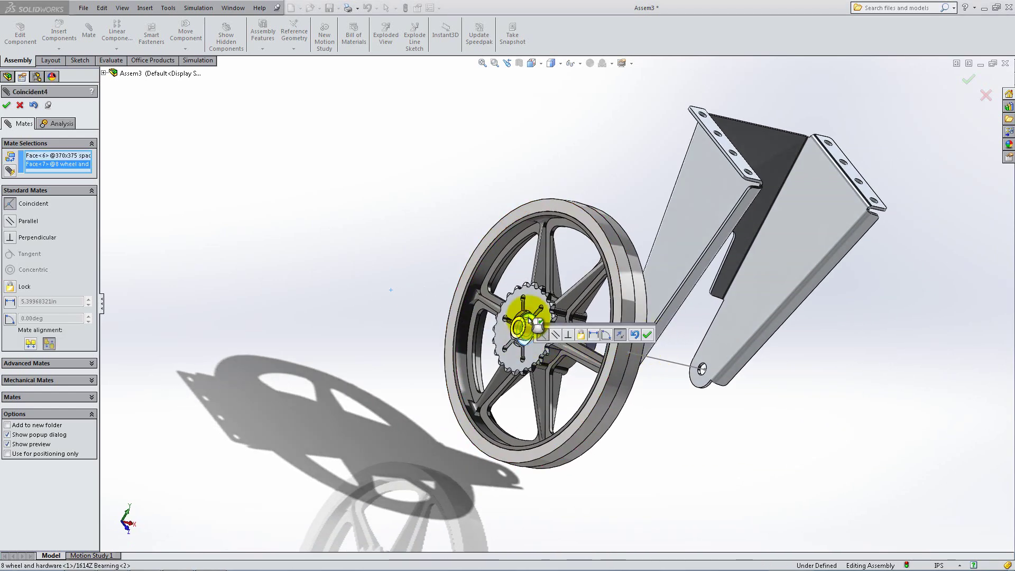
key(Return)
Step: Seat the 985x375 spacer's end face against the bracket face and finish mating
middle_drag(623, 356, 593, 335)
scroll(626, 344, down, 6)
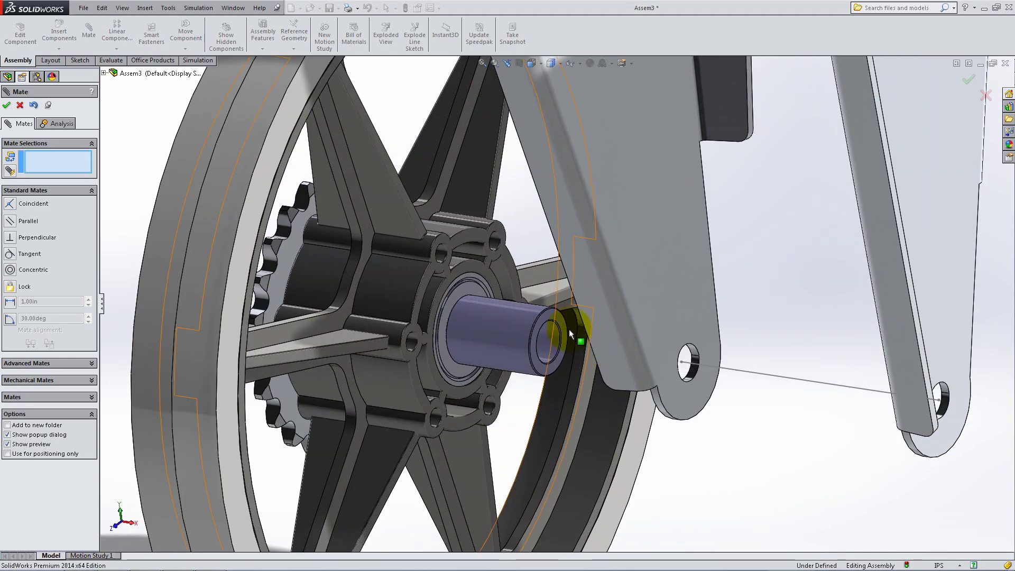
click(569, 329)
middle_drag(794, 394, 866, 389)
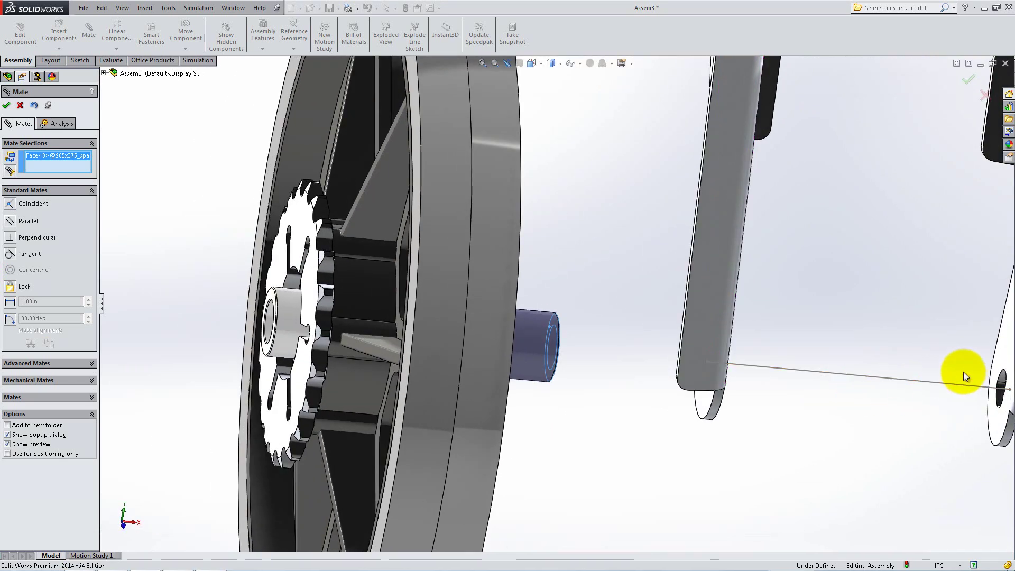
click(992, 372)
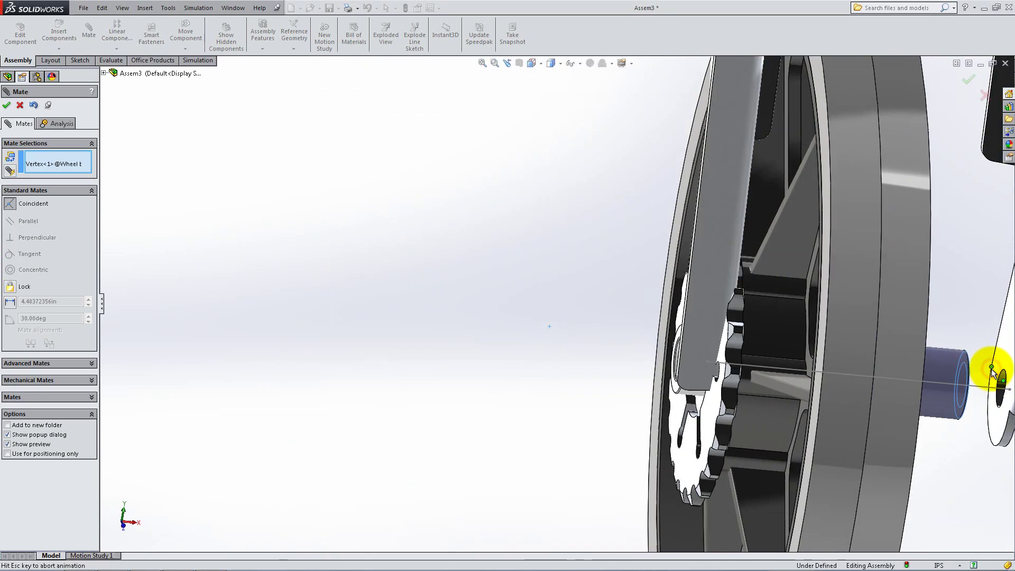
scroll(989, 368, up, 5)
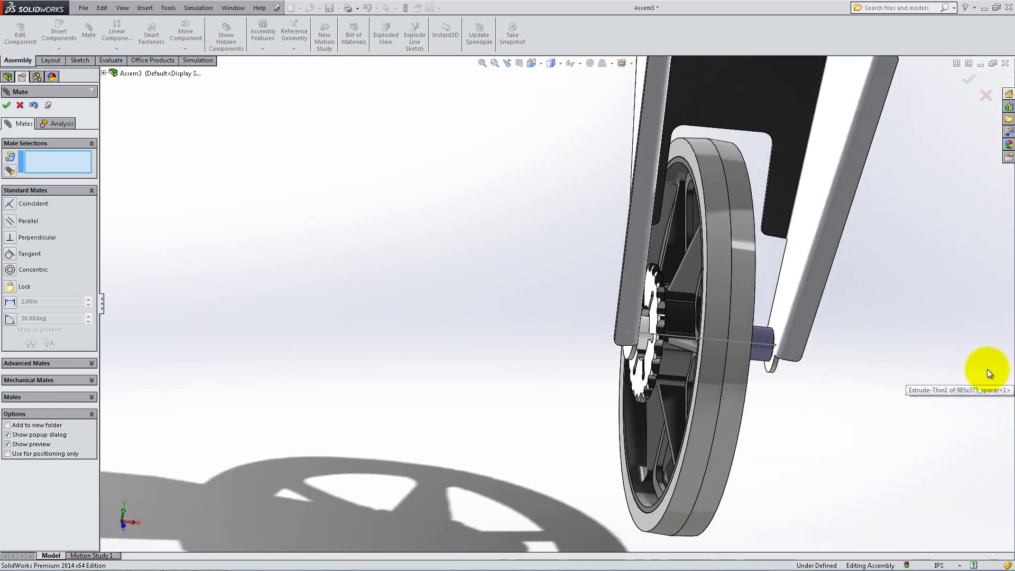
middle_drag(981, 369, 935, 363)
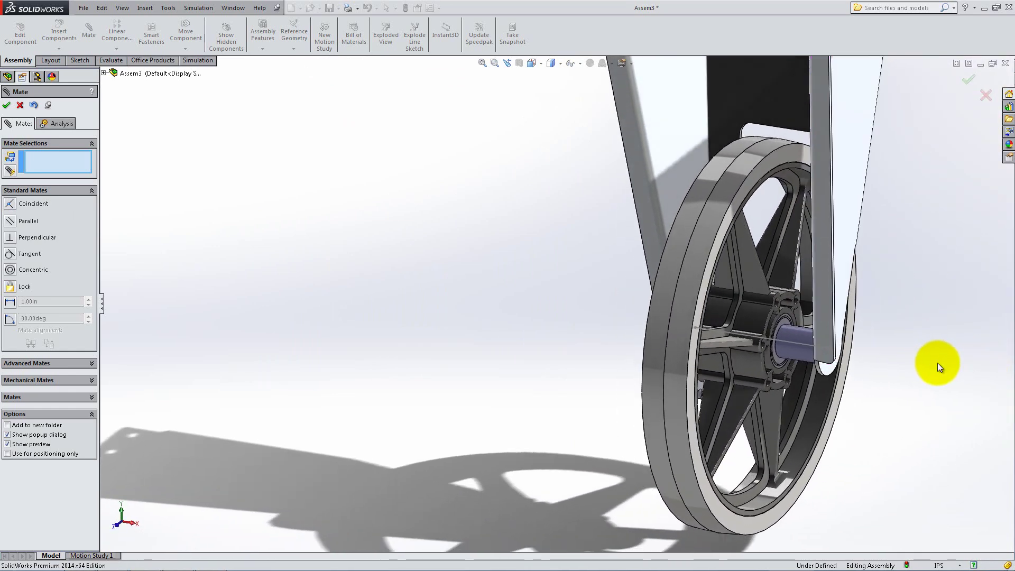
click(6, 106)
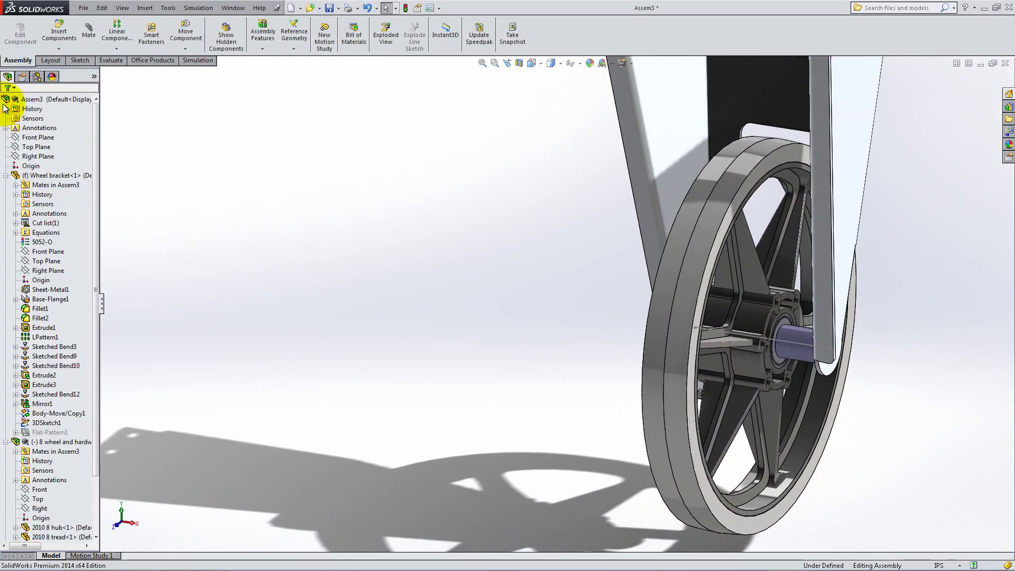
right_click(48, 422)
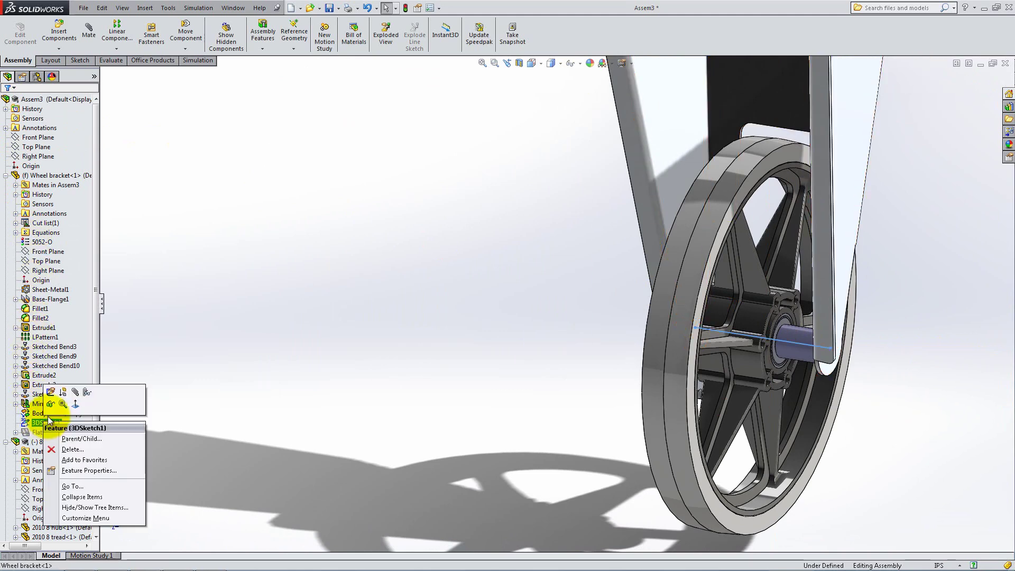
click(51, 405)
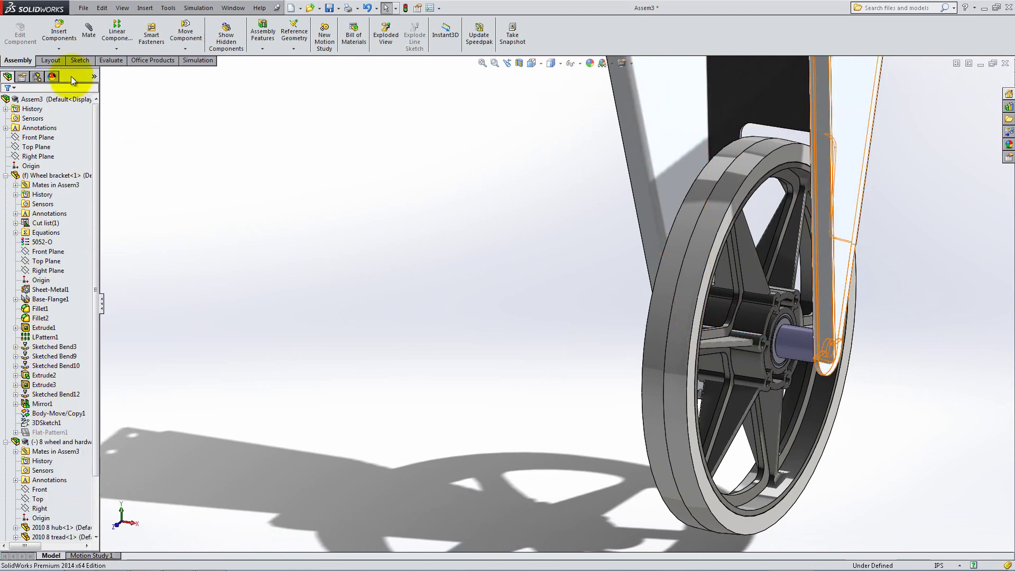
click(59, 32)
Step: Insert the 375x3500 hex bolt part into the assembly
click(47, 289)
double_click(296, 157)
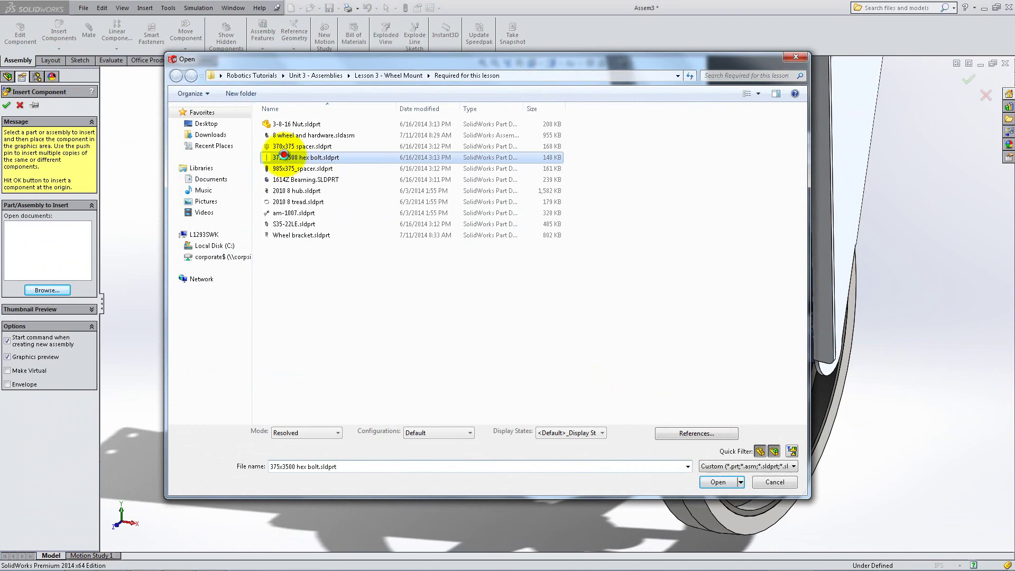
click(289, 182)
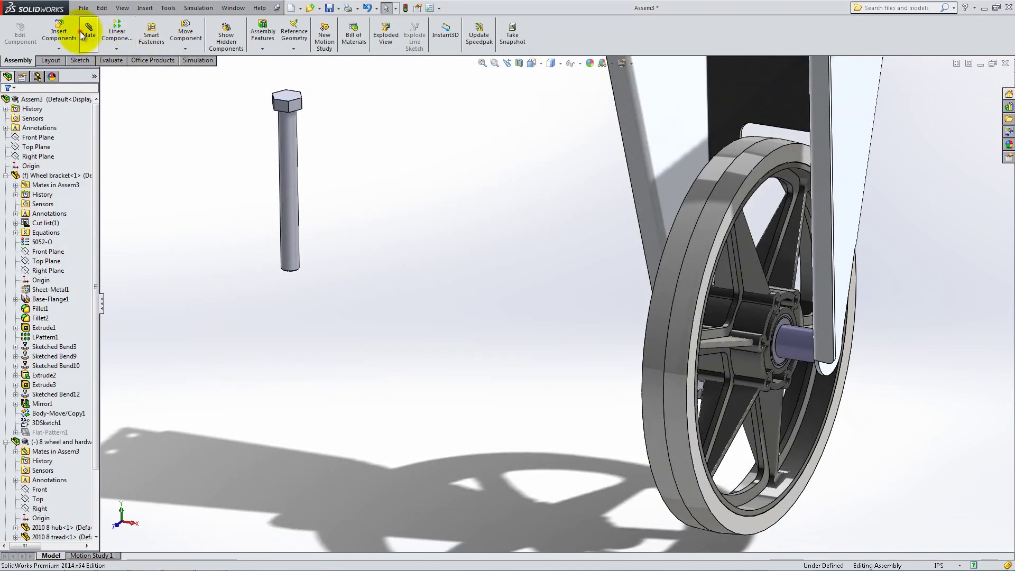
Step: Mate the bolt concentric with the spacer bore and slide it along its axis
click(88, 30)
click(287, 180)
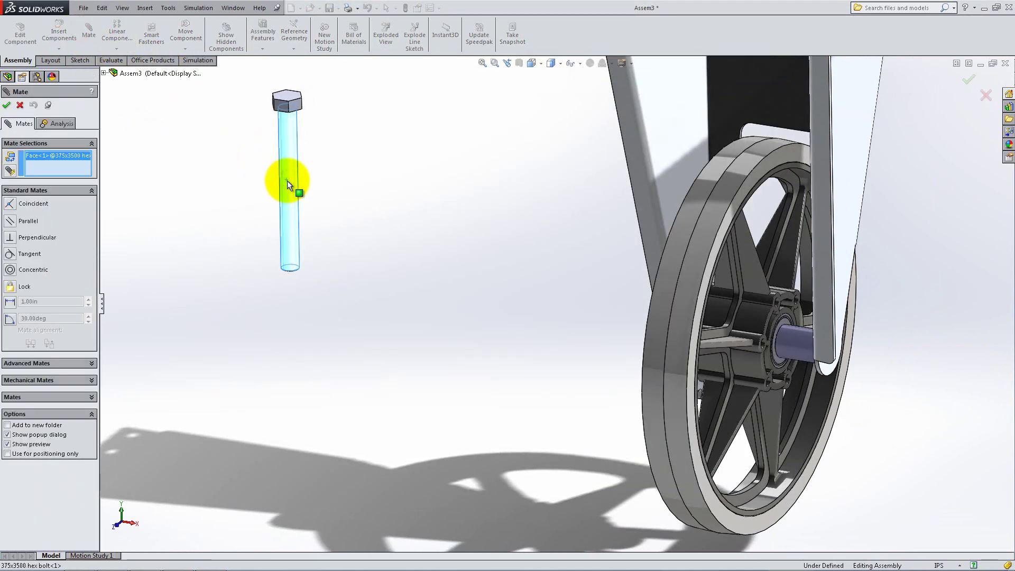
middle_drag(829, 369, 765, 374)
click(745, 358)
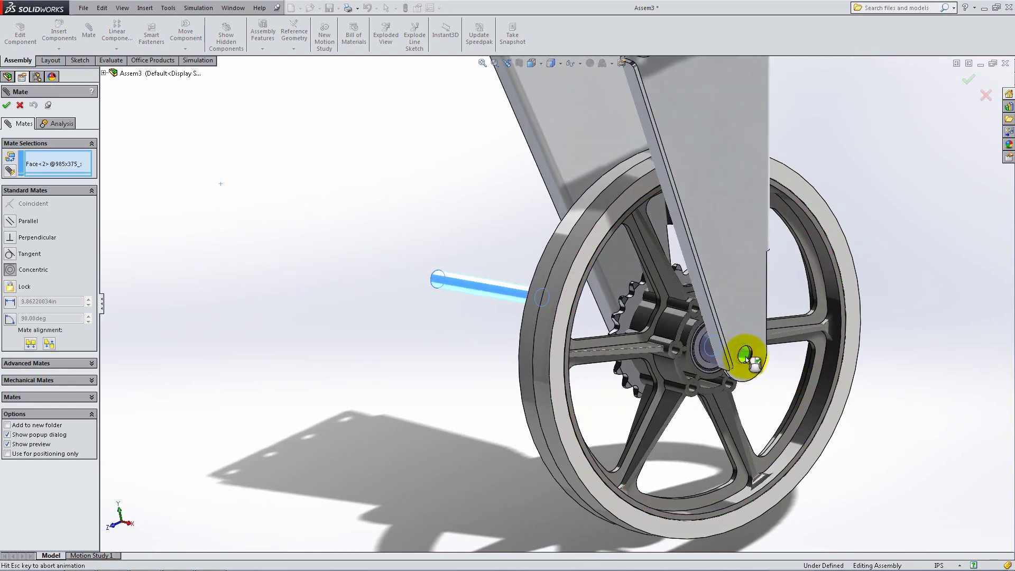
click(879, 371)
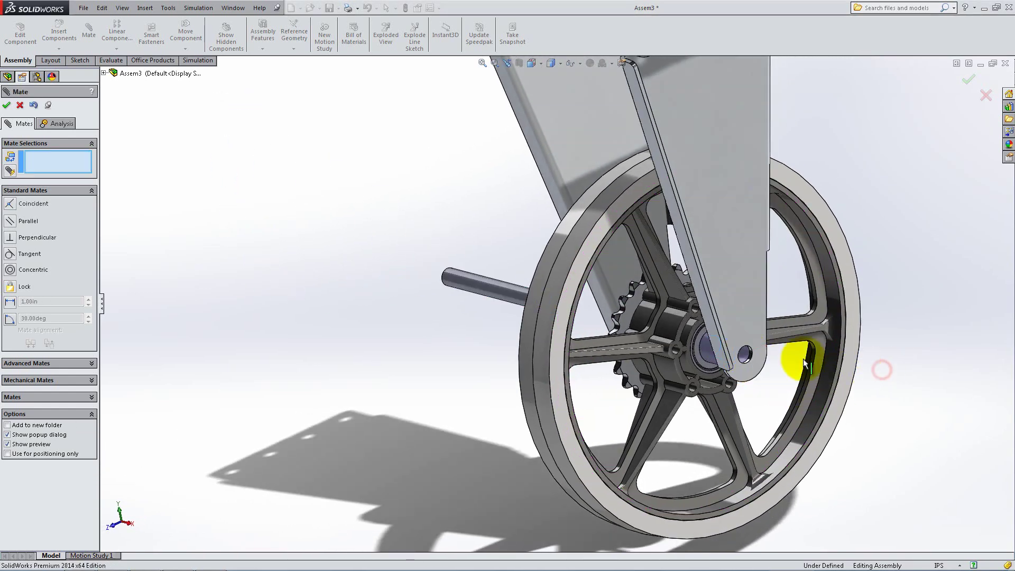
drag(474, 281, 700, 326)
scroll(800, 361, down, 10)
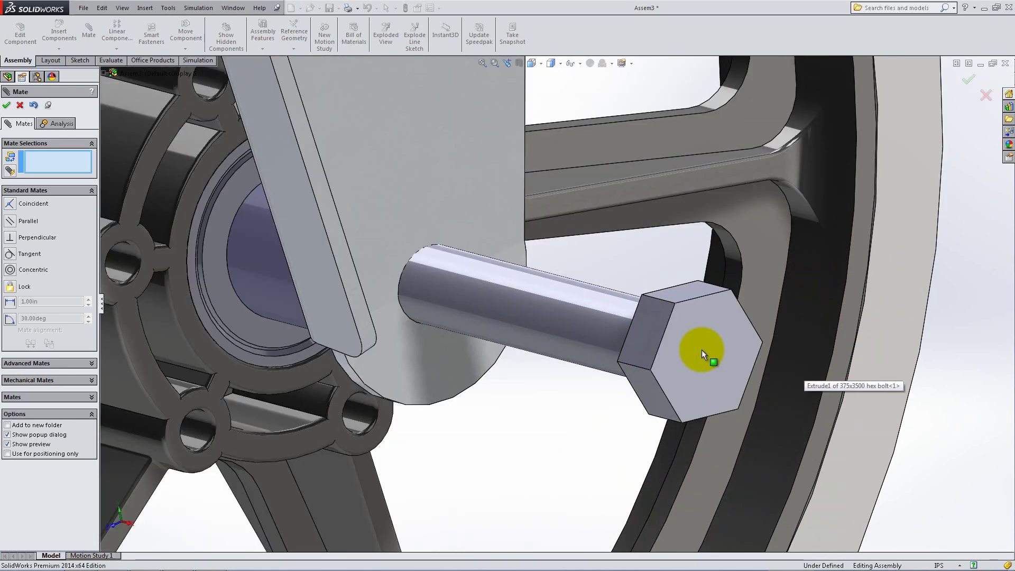
Step: Hold the bolt head 0.04 in from the bracket corner with a distance mate
middle_drag(701, 350, 642, 280)
click(649, 286)
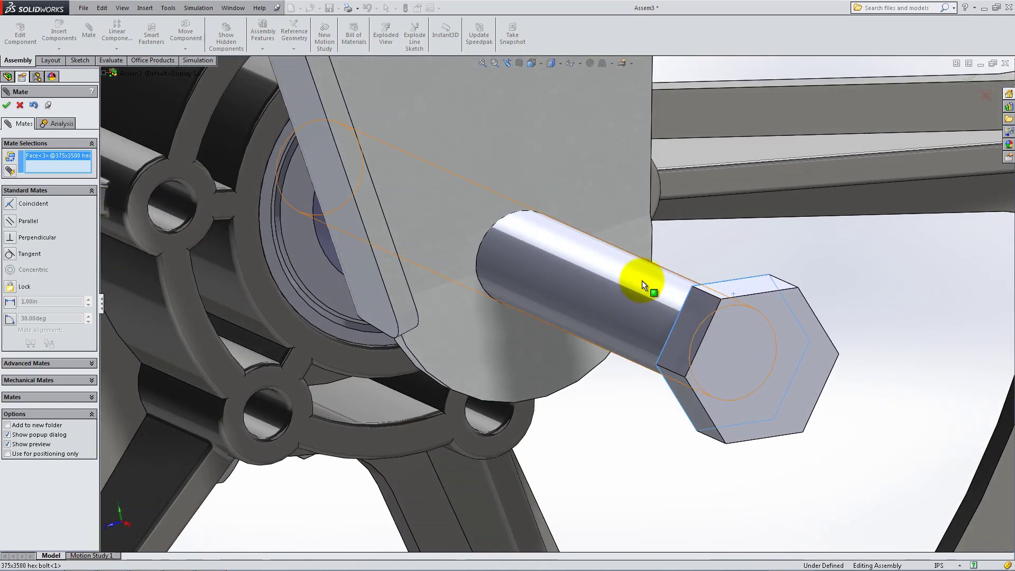
click(651, 214)
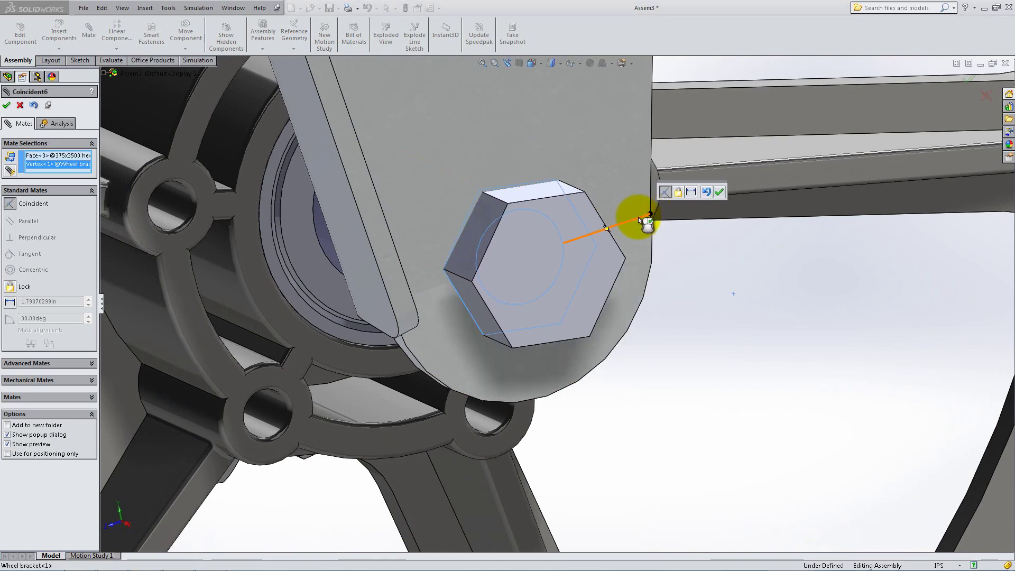
scroll(487, 192, down, 2)
scroll(492, 222, down, 3)
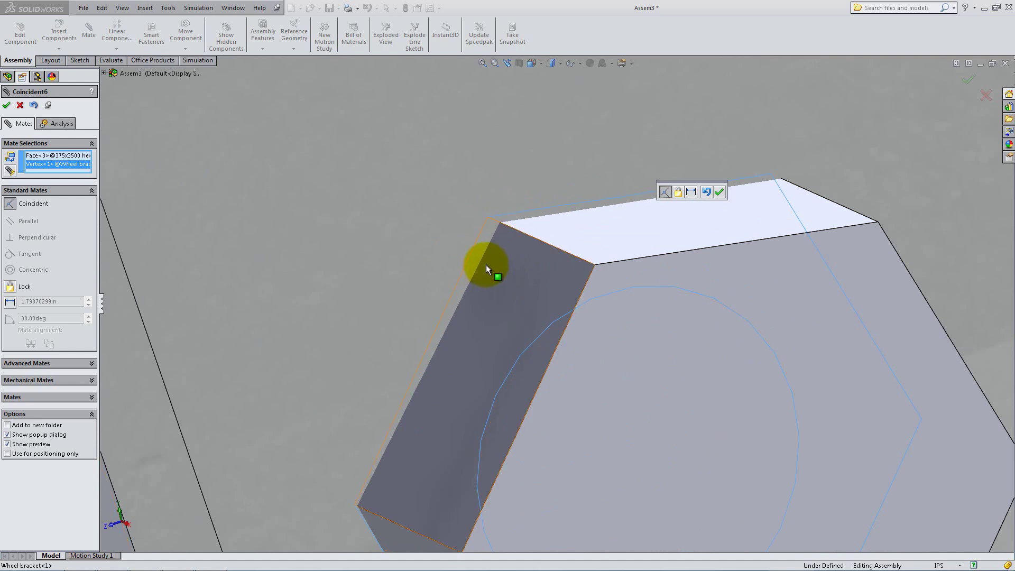
click(7, 305)
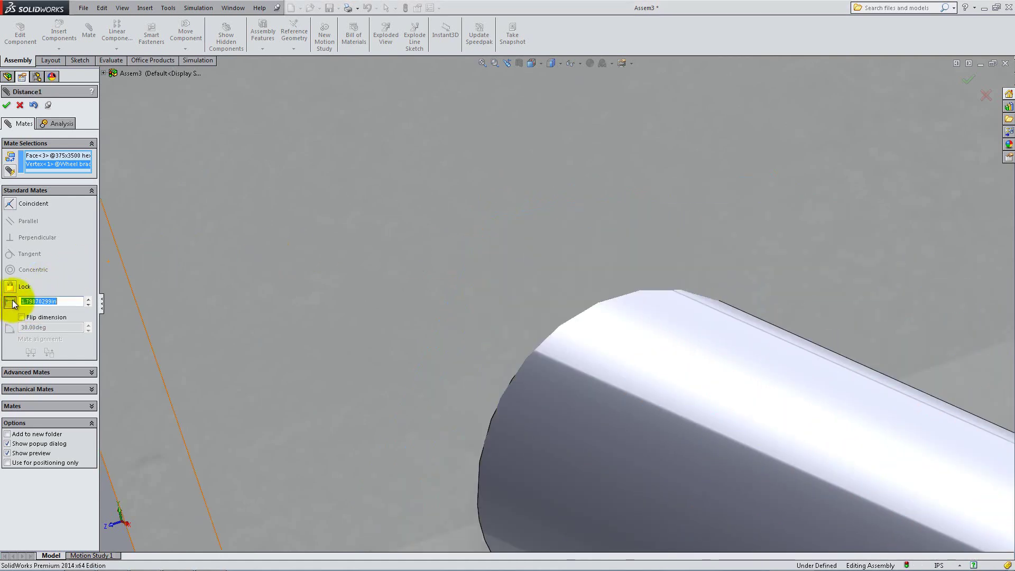
text(0.04)
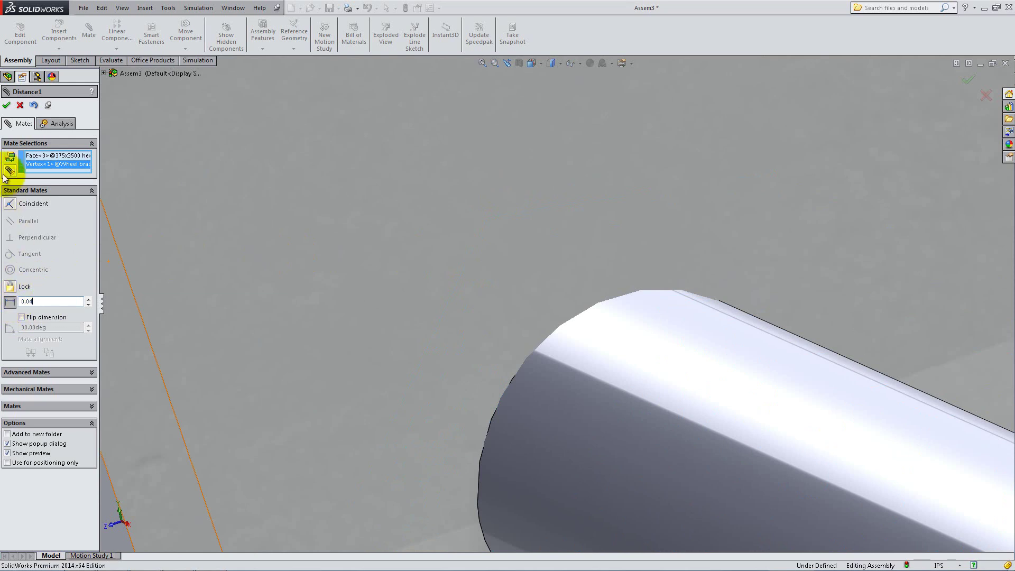
click(6, 105)
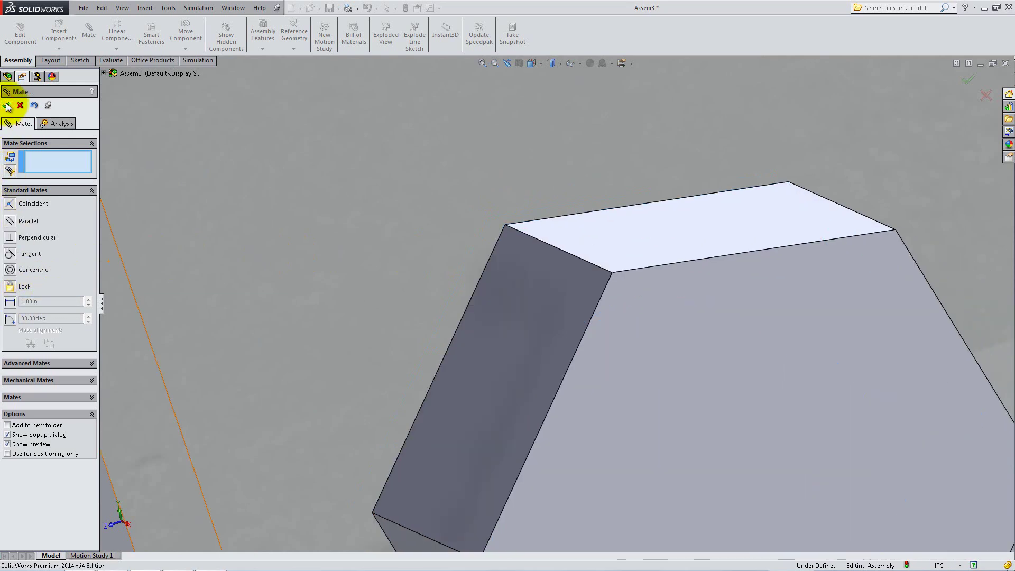
click(7, 105)
key(f)
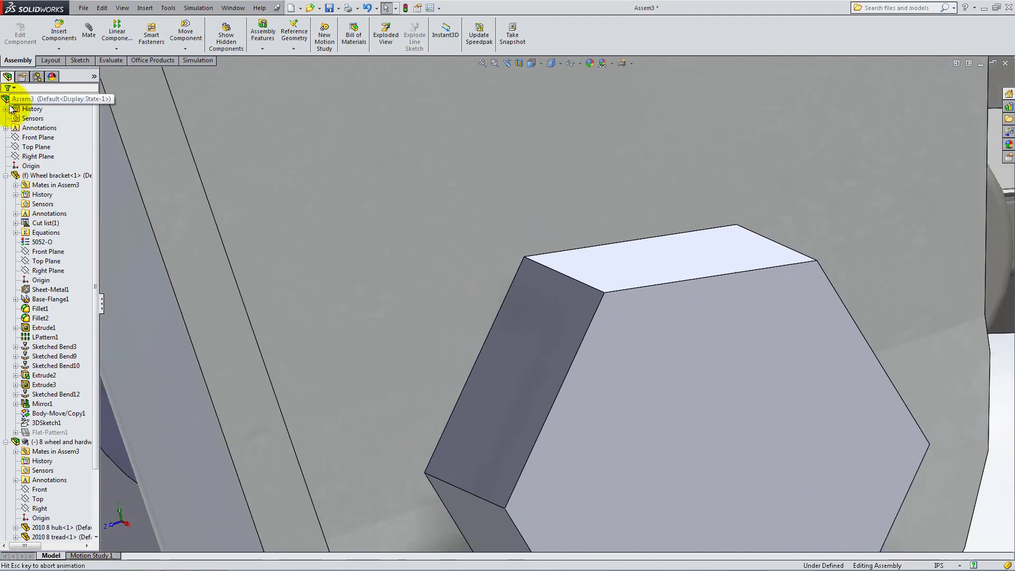
Step: Insert the 3-8-16 Nut part and place it beside the wheel
click(57, 30)
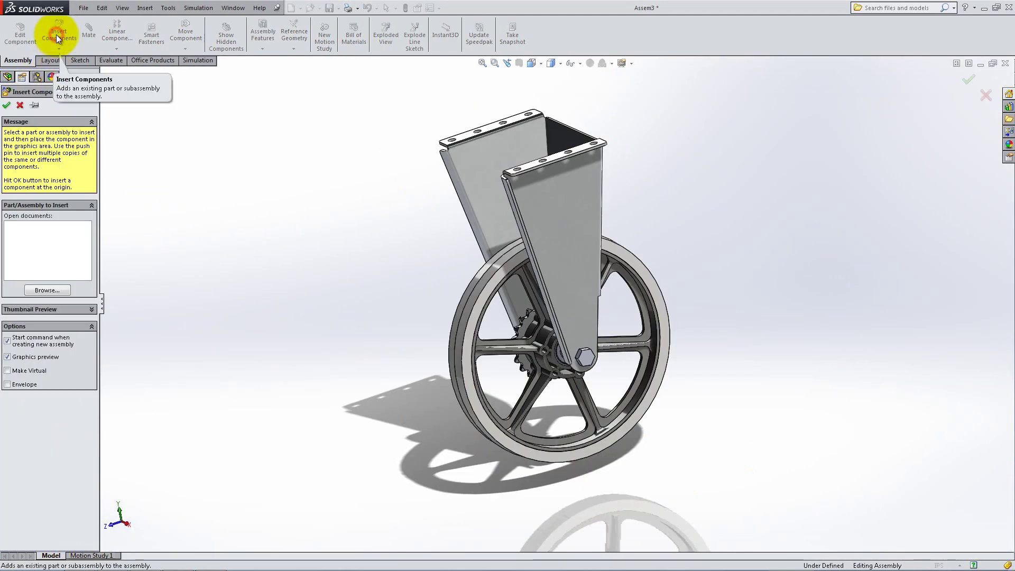
click(48, 290)
double_click(283, 125)
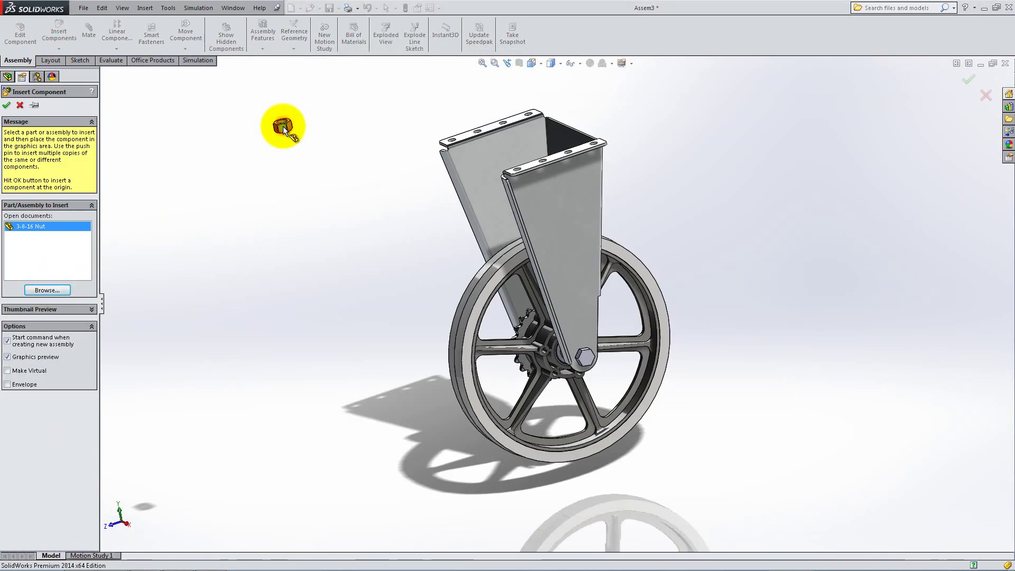
click(424, 322)
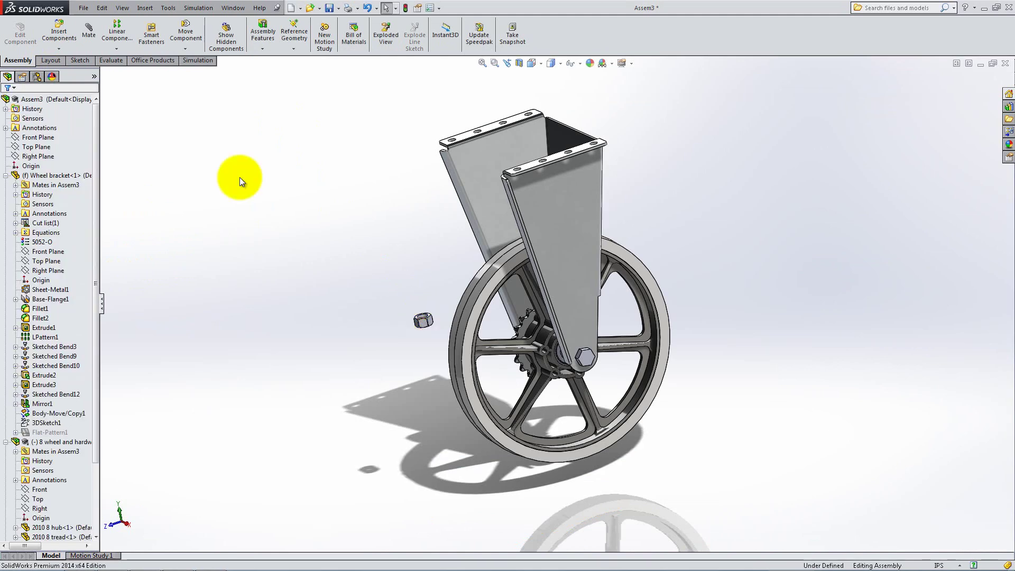
Step: Mate the nut's hole face concentric with the bolt shaft
click(89, 37)
scroll(422, 319, down, 5)
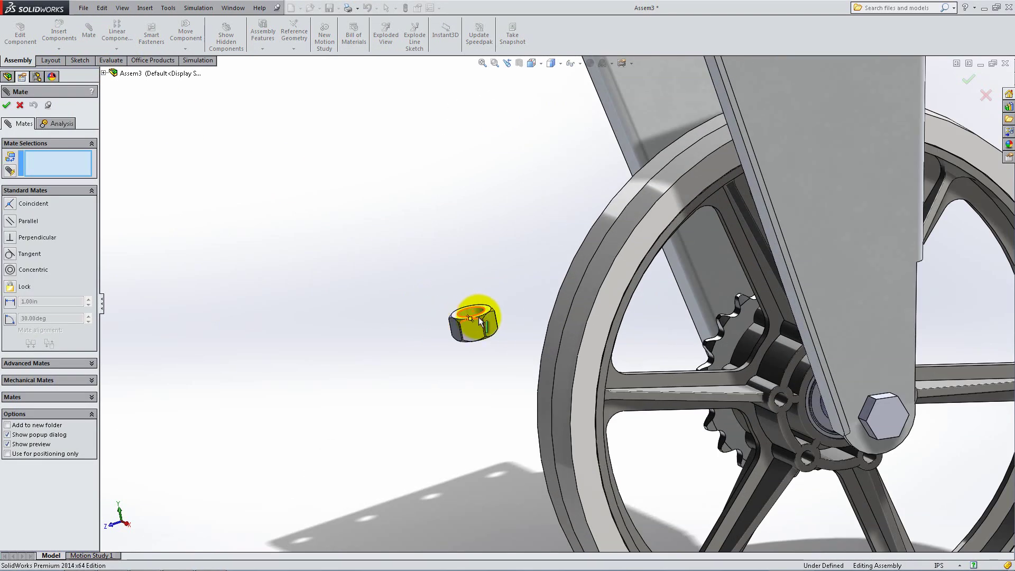
click(474, 310)
middle_drag(551, 379, 433, 423)
click(319, 464)
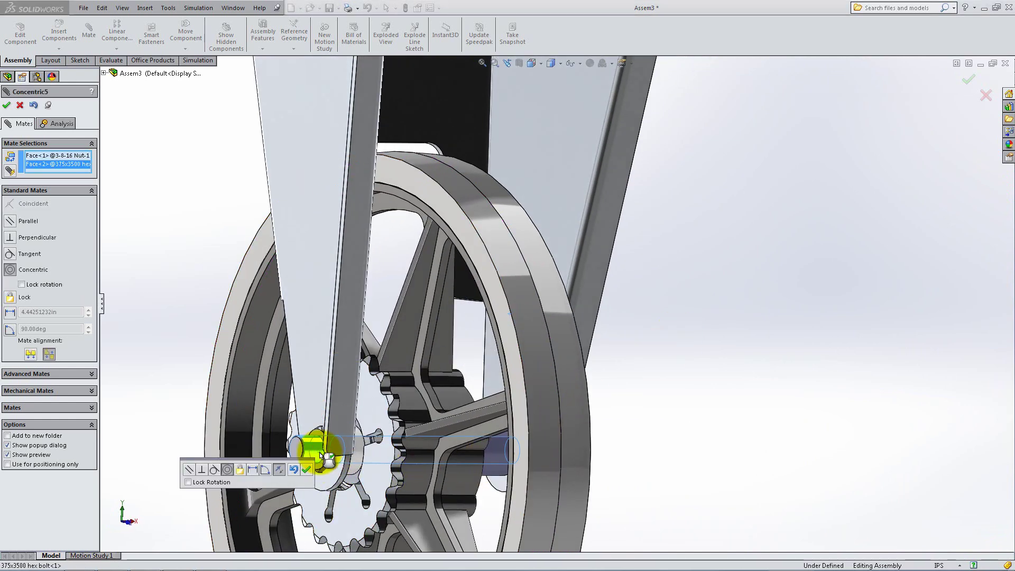
click(306, 469)
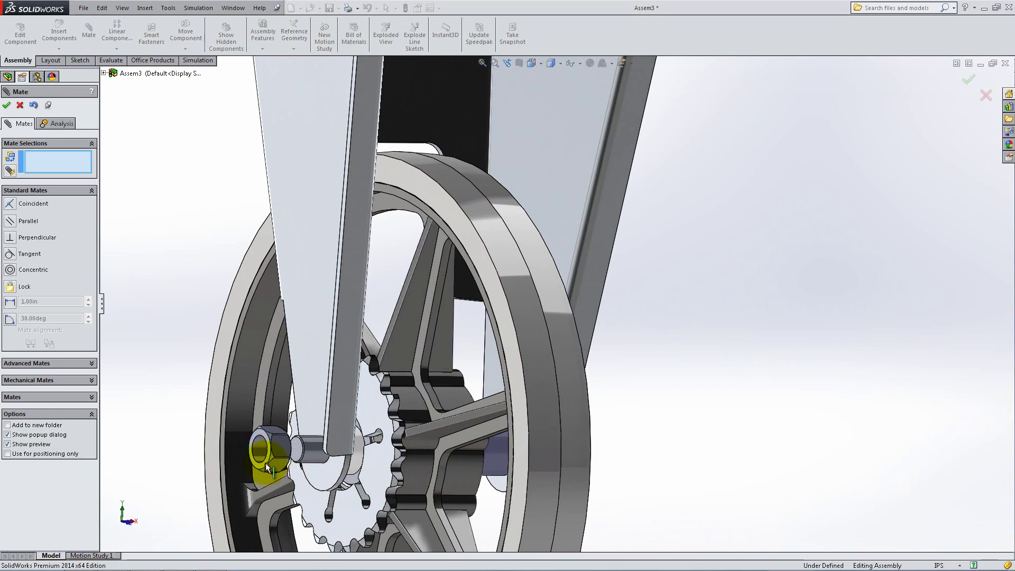
Step: Hold the nut 0.03 in from the bracket corner by a distance mate, then view isometric
middle_drag(290, 447, 263, 465)
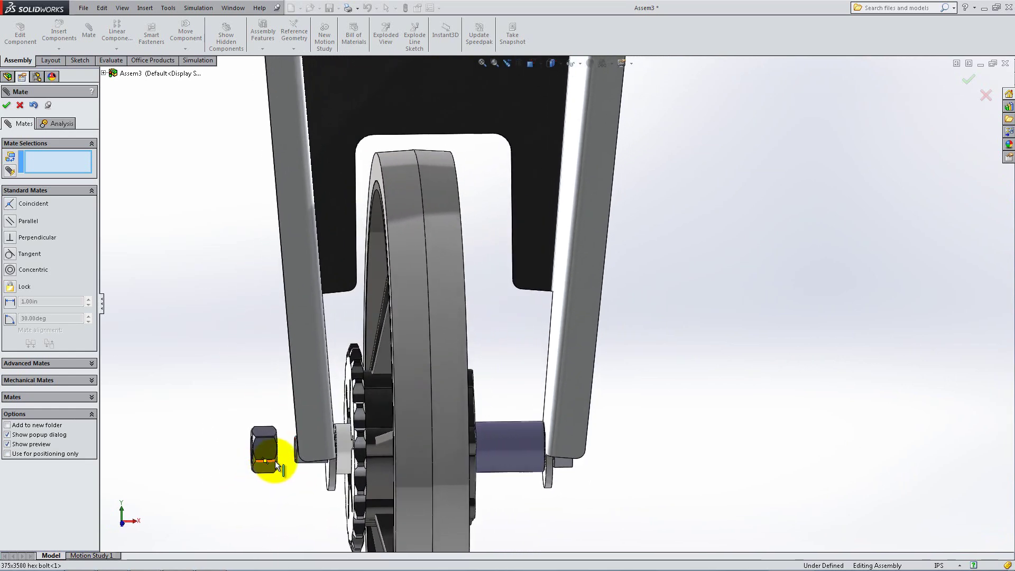
scroll(276, 465, down, 10)
click(429, 317)
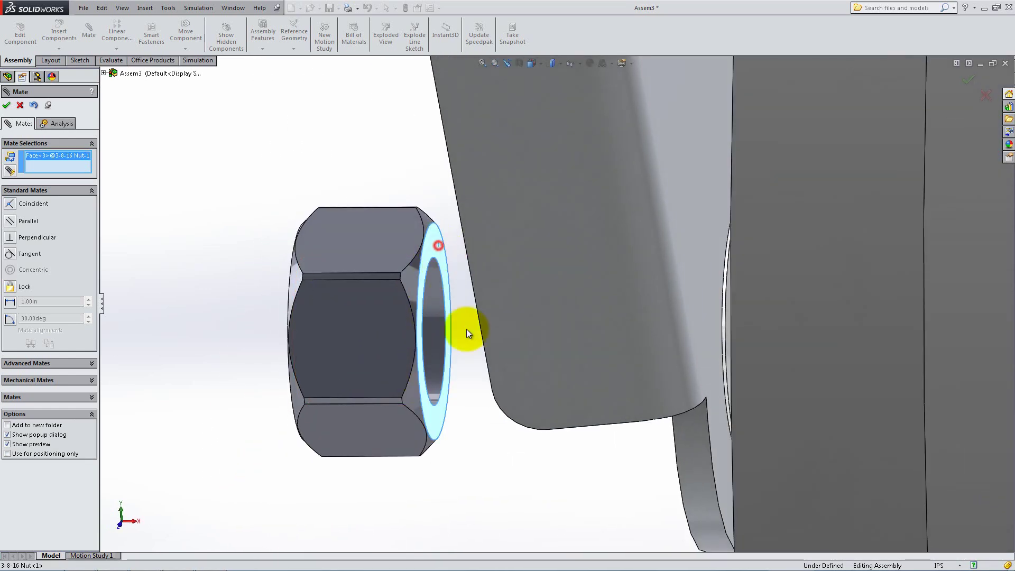
scroll(492, 338, up, 5)
middle_drag(516, 351, 492, 296)
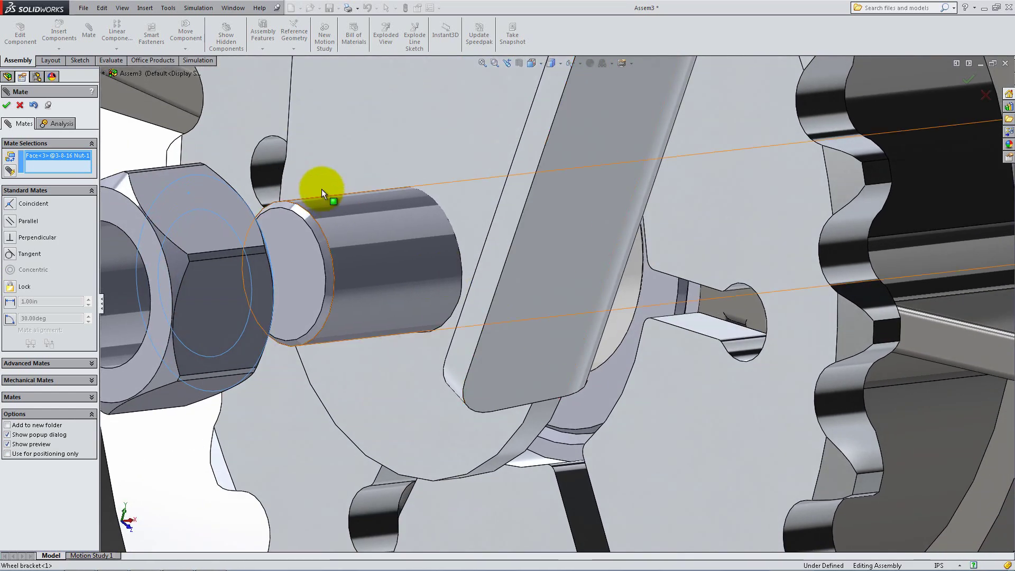
click(286, 158)
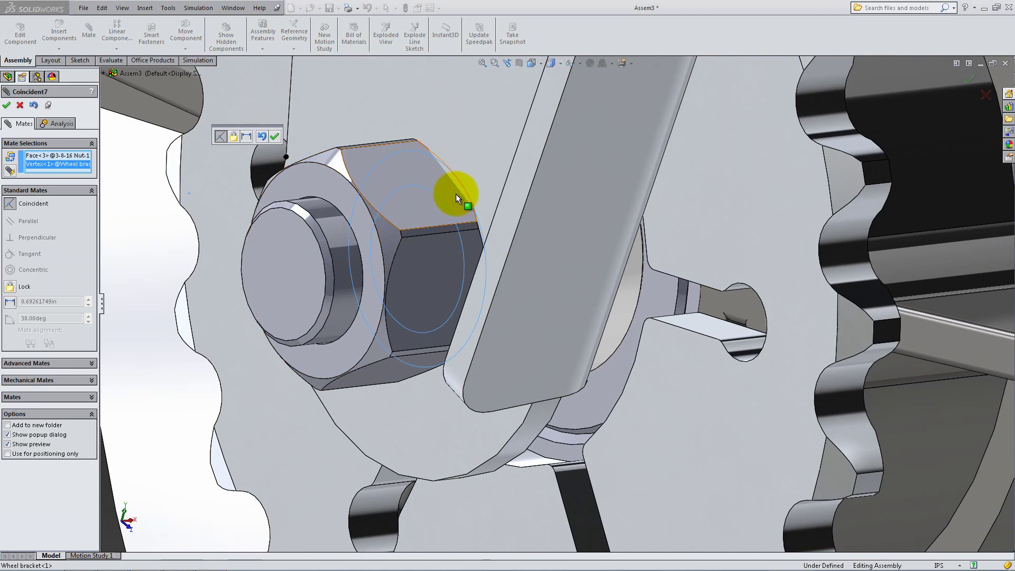
click(35, 301)
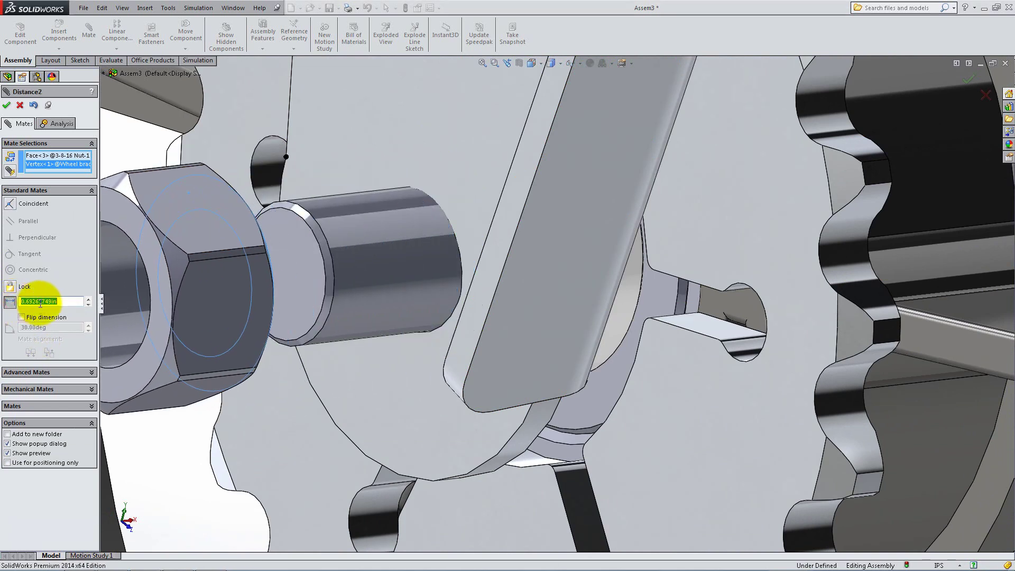
text(0.03)
key(Return)
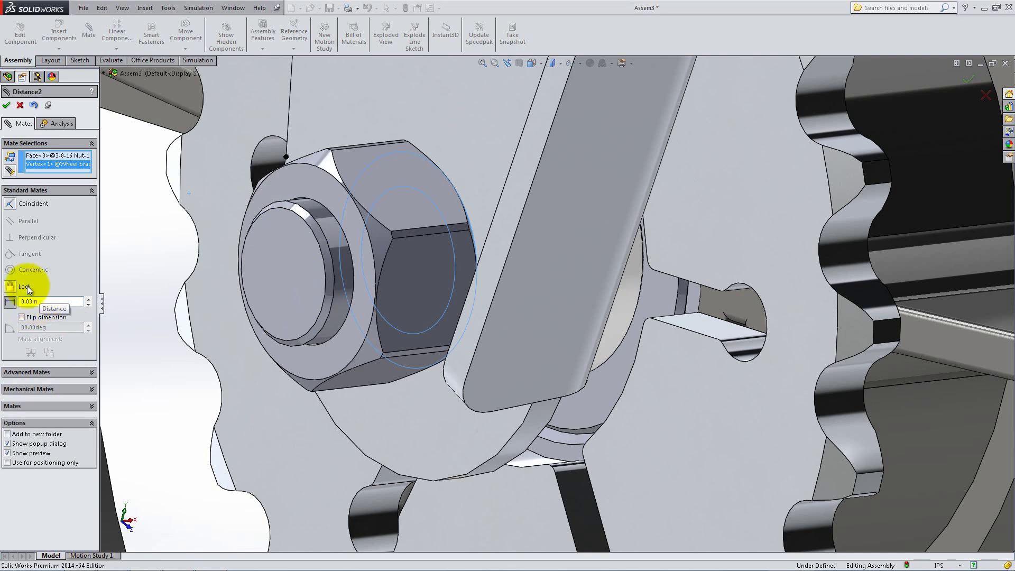
click(6, 105)
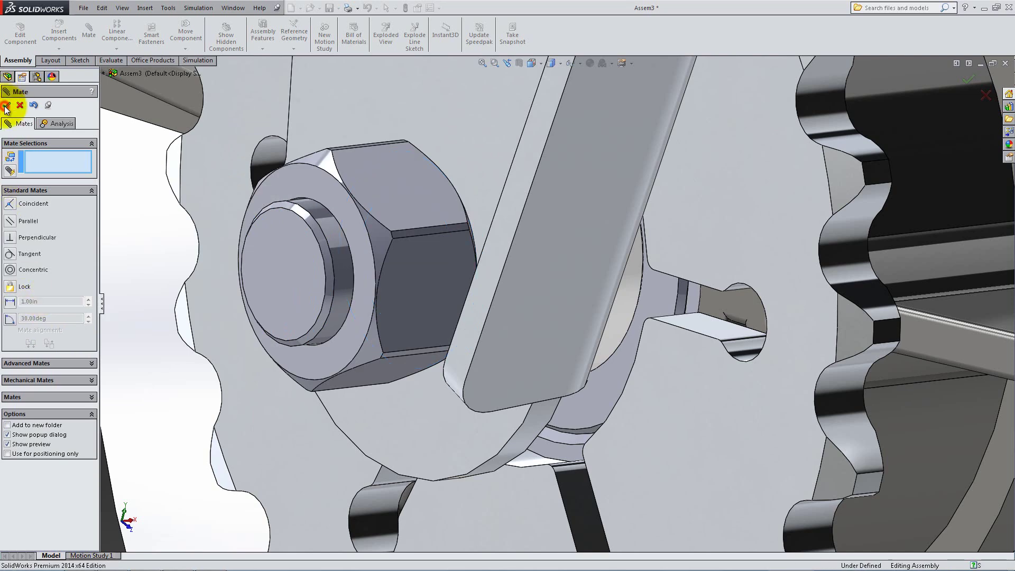
click(7, 107)
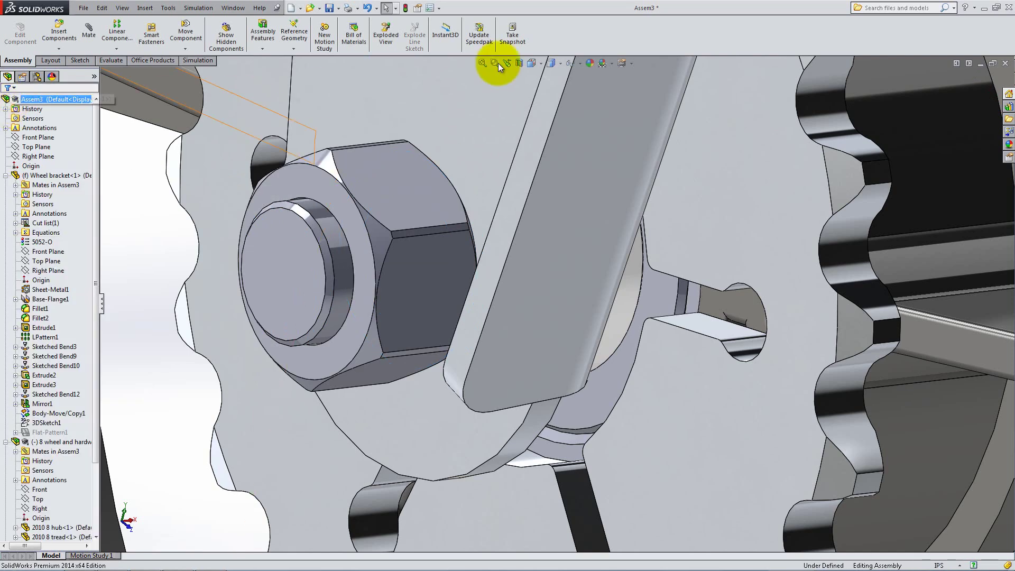
click(530, 63)
click(583, 90)
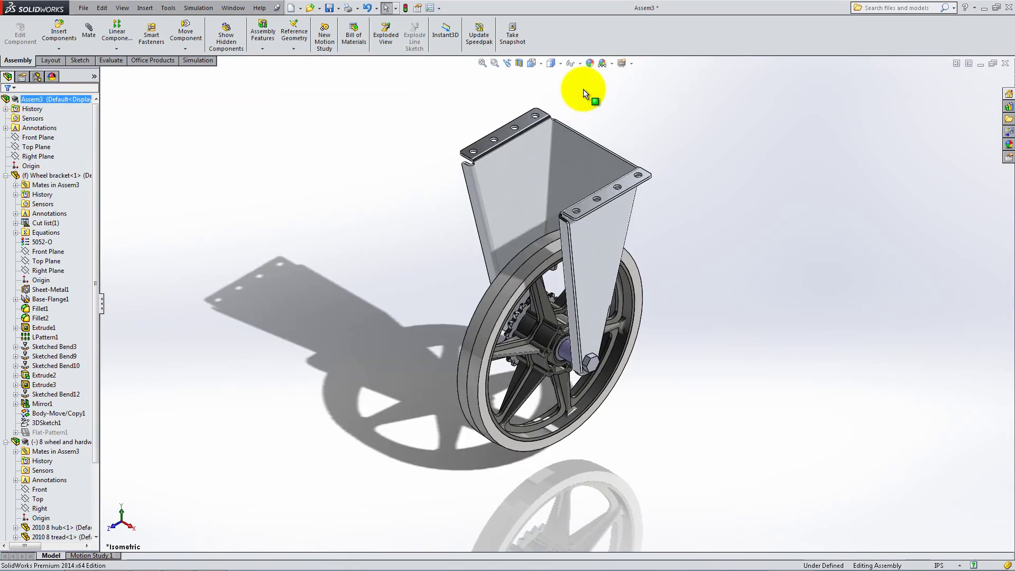
Step: Save the assembly under the new name 'Wheel Mount'
click(337, 8)
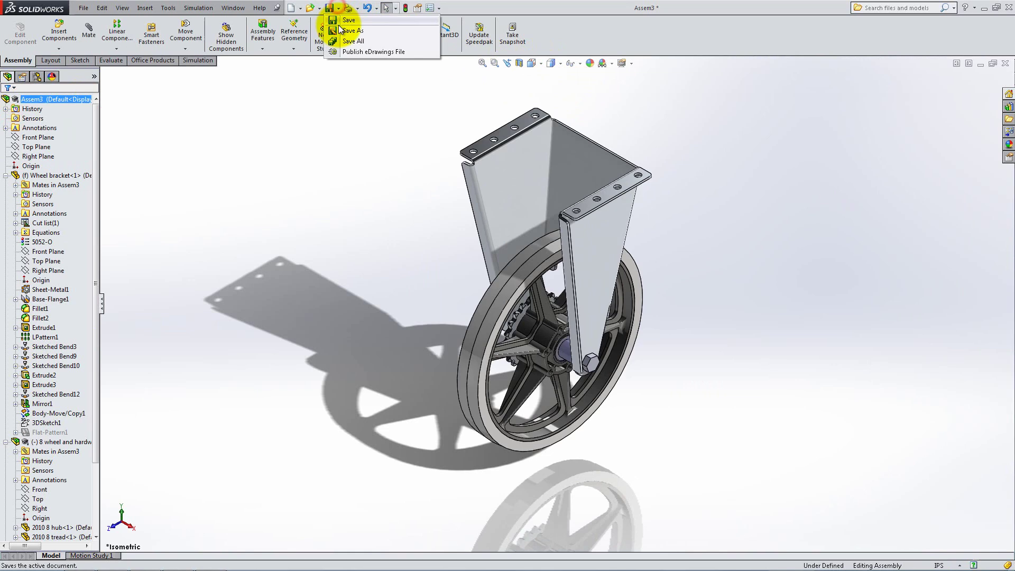
click(339, 31)
text(Wheel Mount)
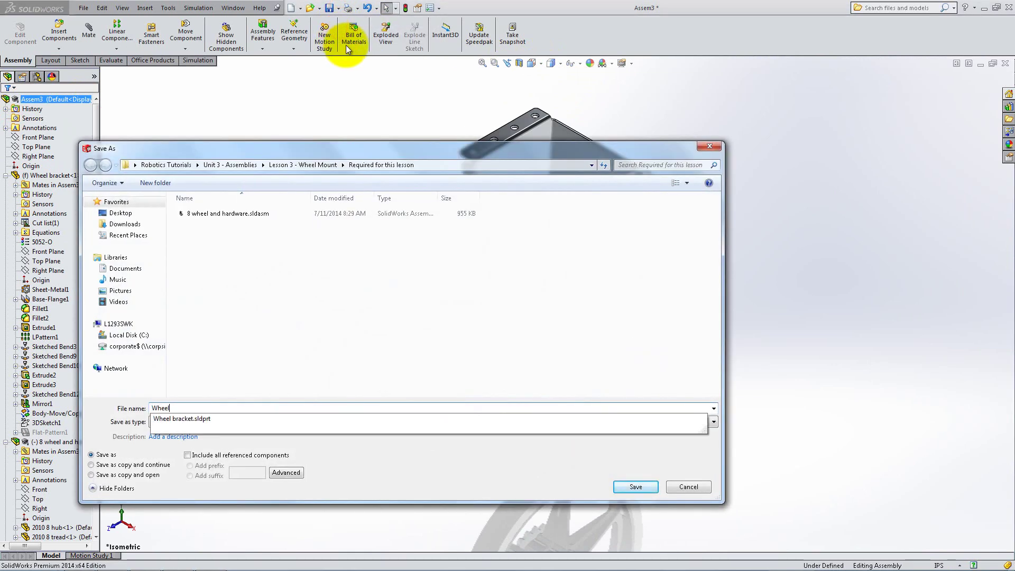